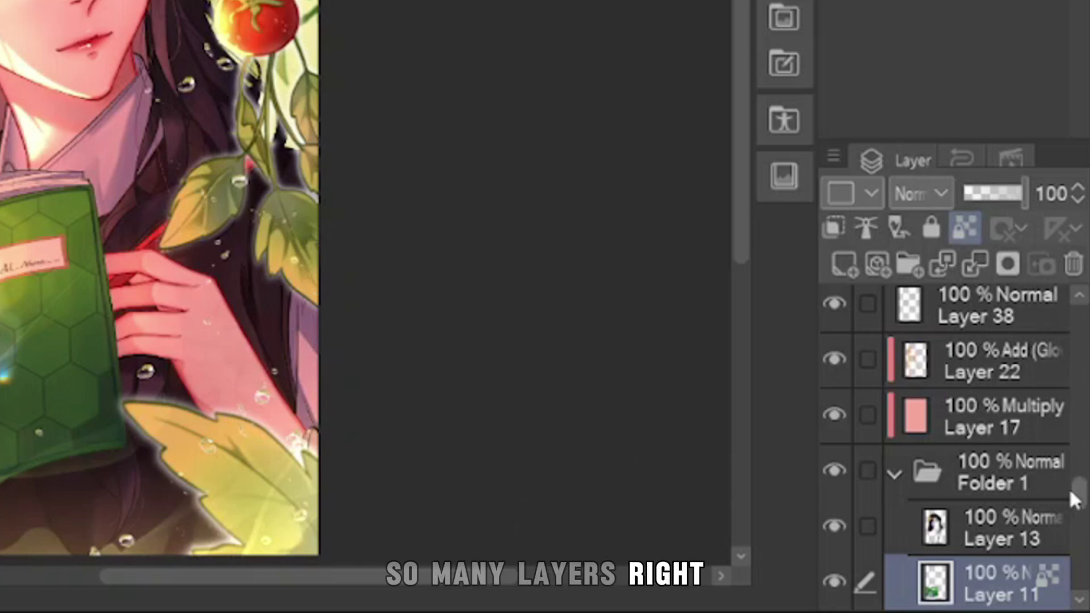
left_click_drag(1068, 488, 1065, 423)
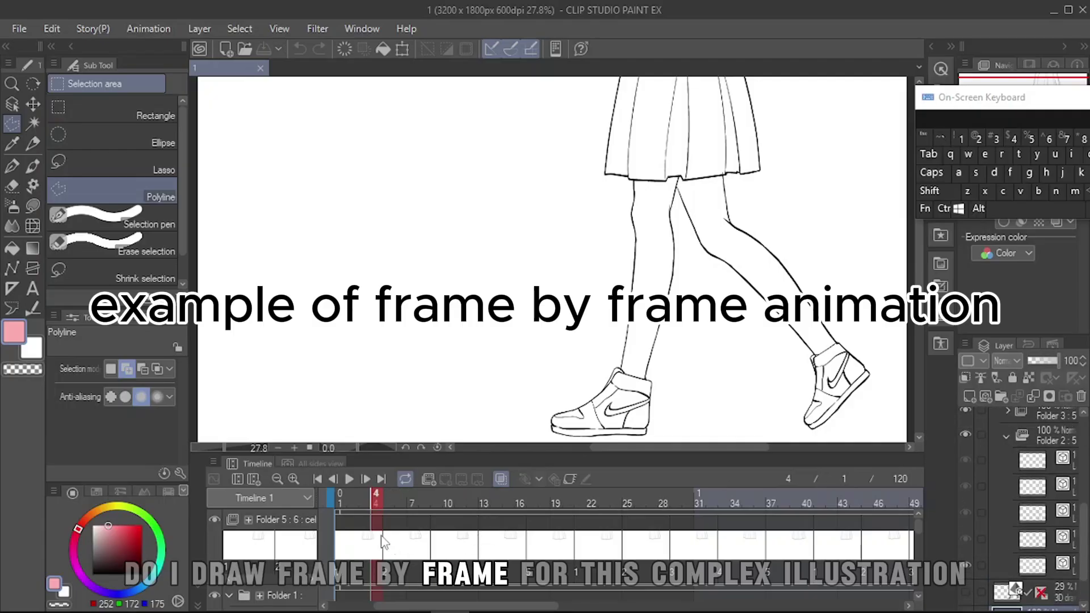
- Play the frame-by-frame walking legs animation from frame 1
left_click_drag(391, 605, 352, 606)
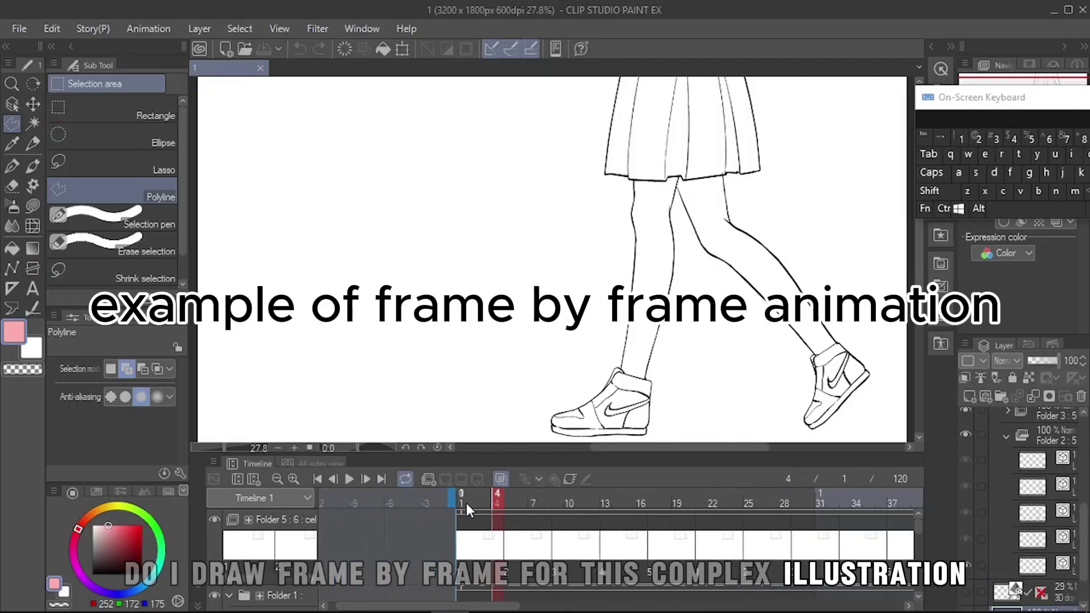
left_click(461, 498)
left_click(352, 479)
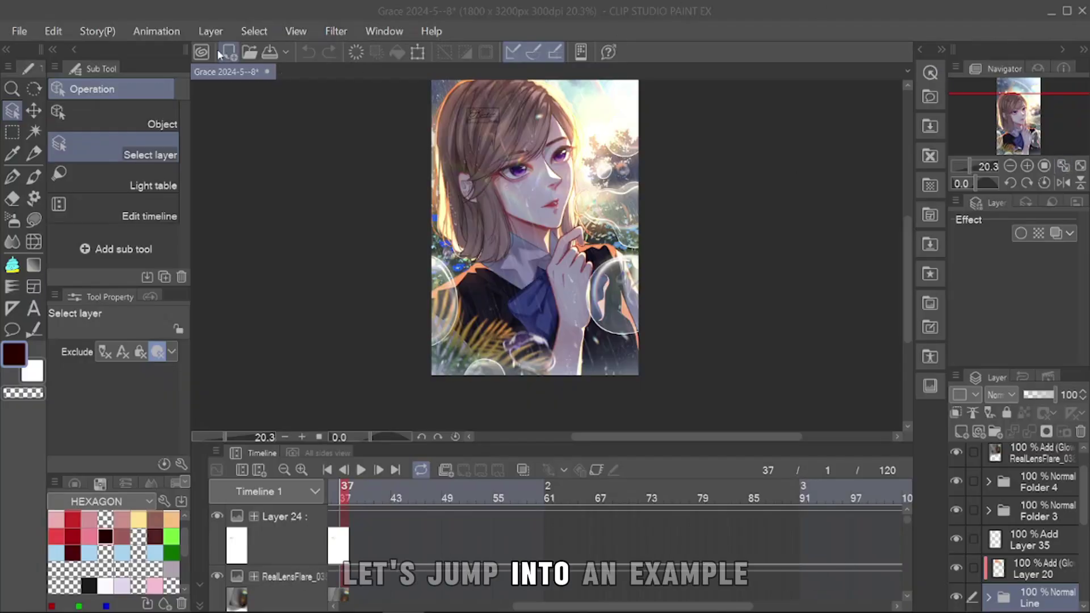
- Create a new blank 3200 × 1800 px illustration canvas at 600 dpi
left_click(228, 51)
left_click(596, 39)
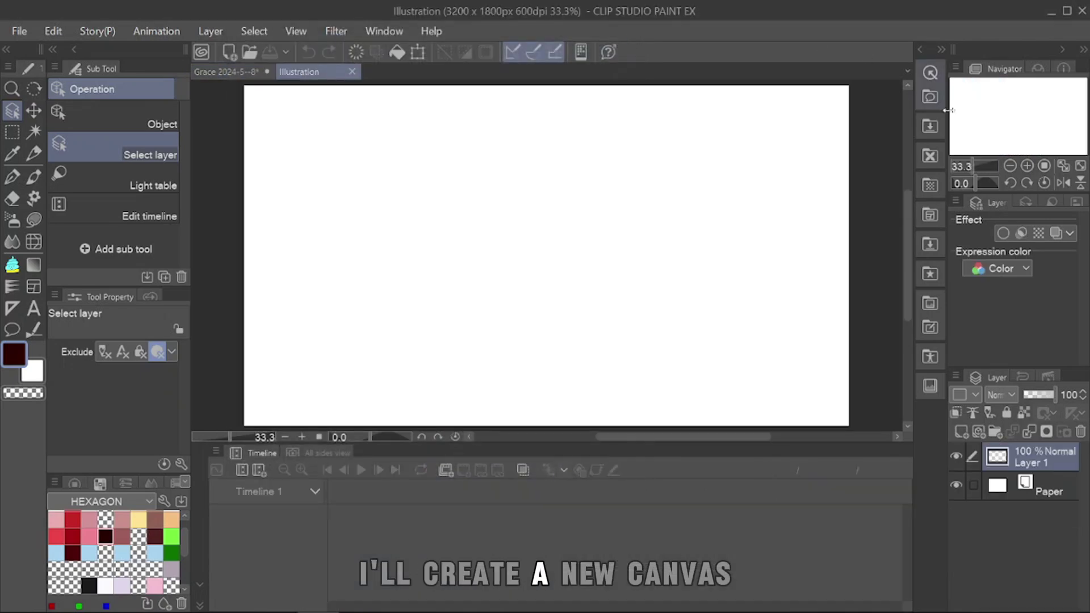
- Create a new animation timeline named Timeline 1 with a frame rate of 30 and a playback time of 120
left_click(200, 601)
left_click(201, 588)
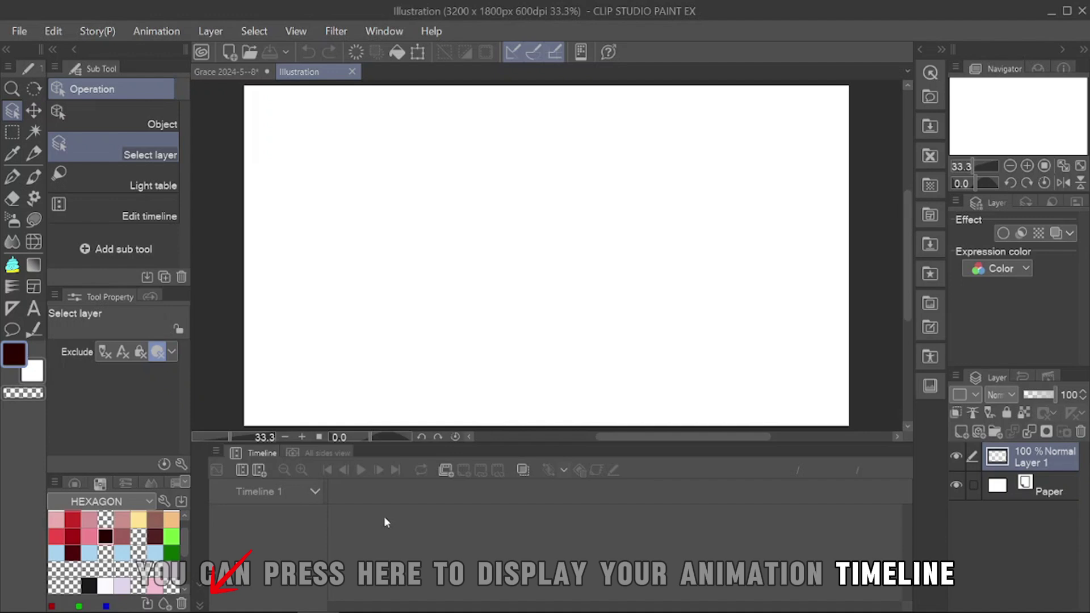
left_click(260, 471)
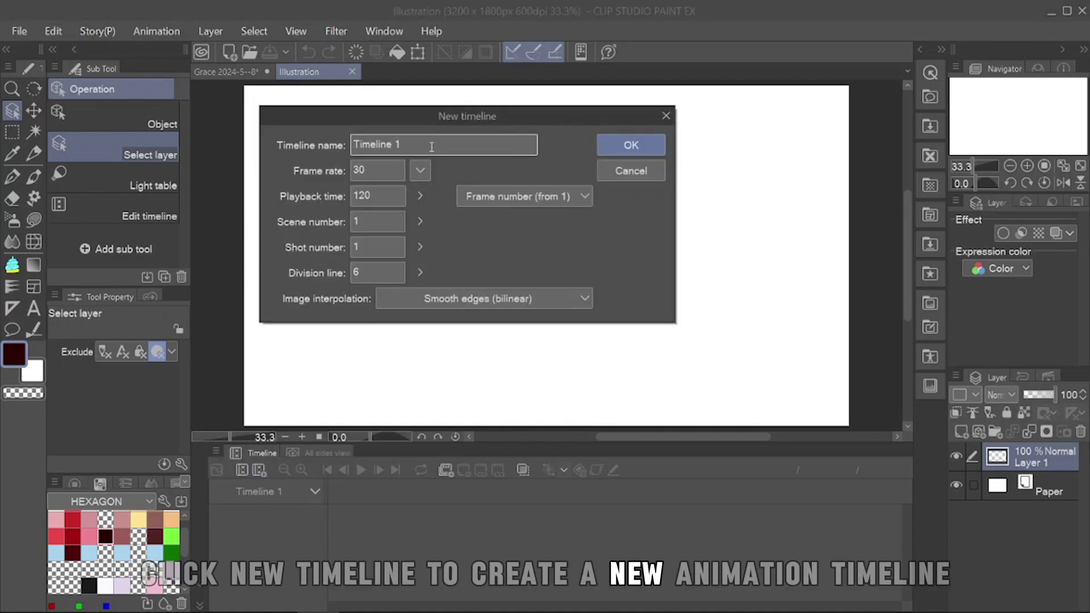
left_click(603, 145)
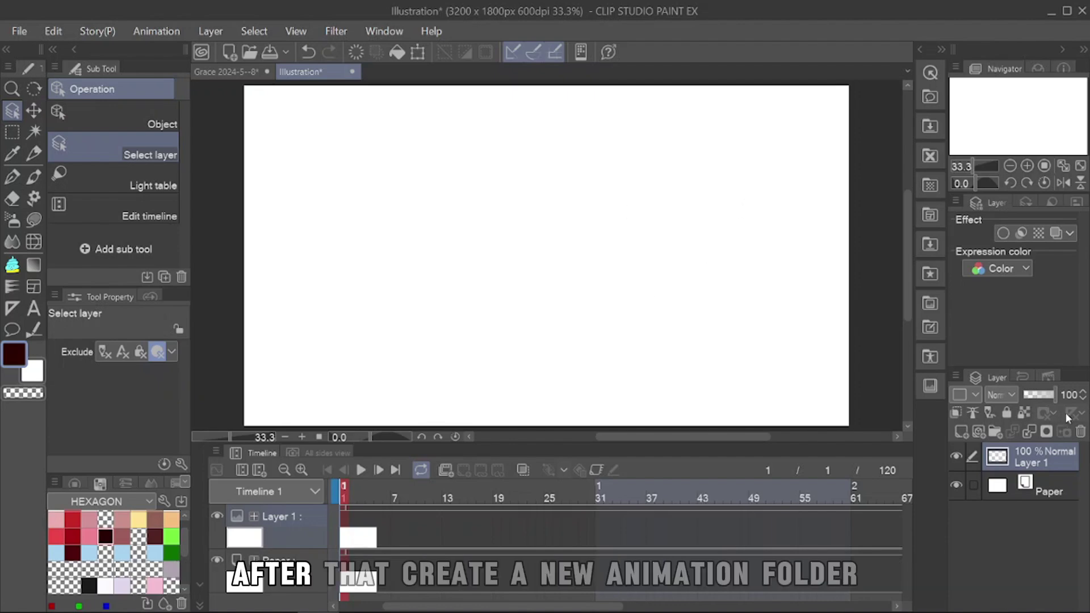
- Add a new animation folder named Ball and create a new animation cel inside it
left_click(452, 473)
double_click(1067, 463)
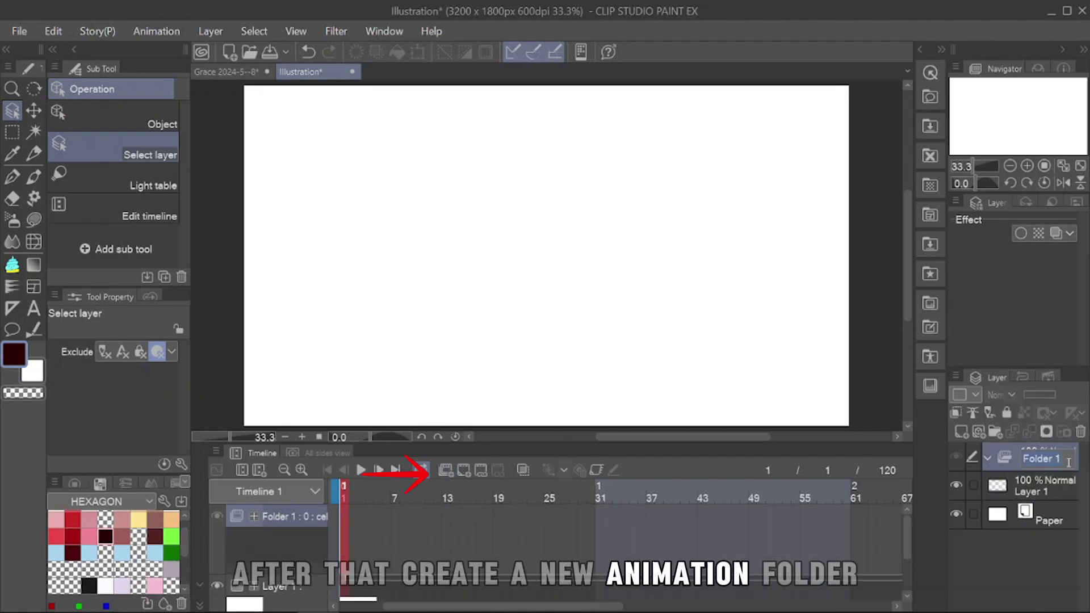
type("Ball : 0")
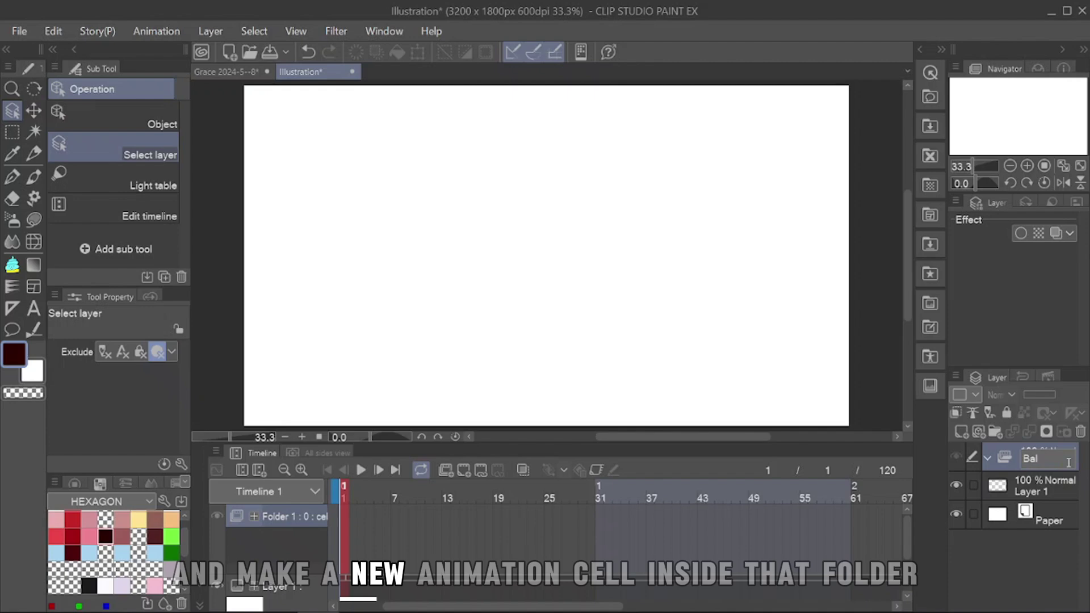
left_click(467, 474)
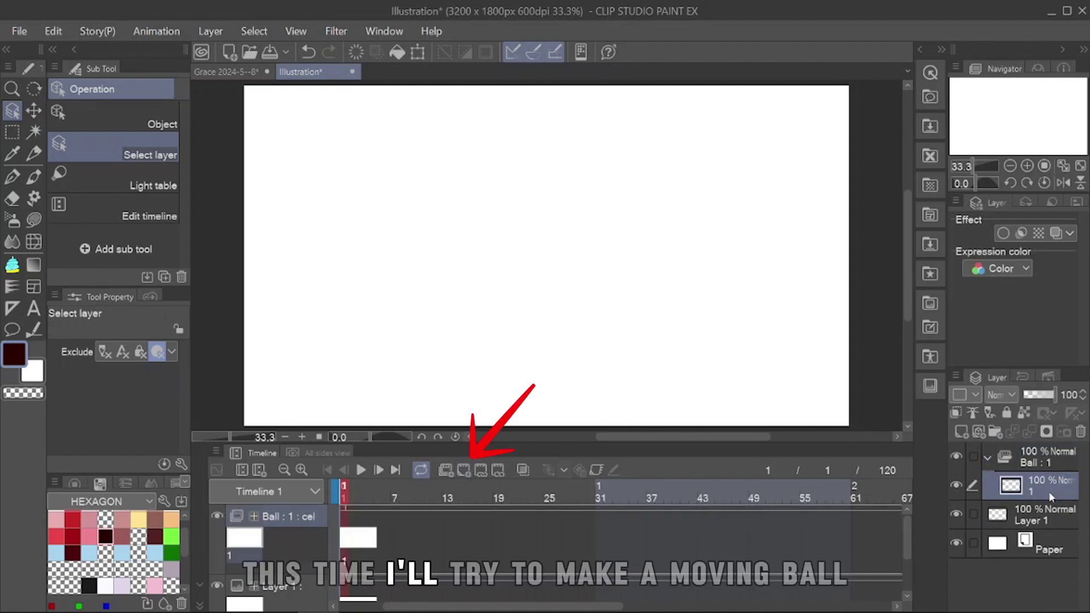
- Draw an outlined circle with the Ellipse tool near the canvas's upper edge on the Ball folder's cel
key("u")
key("u")
key("u")
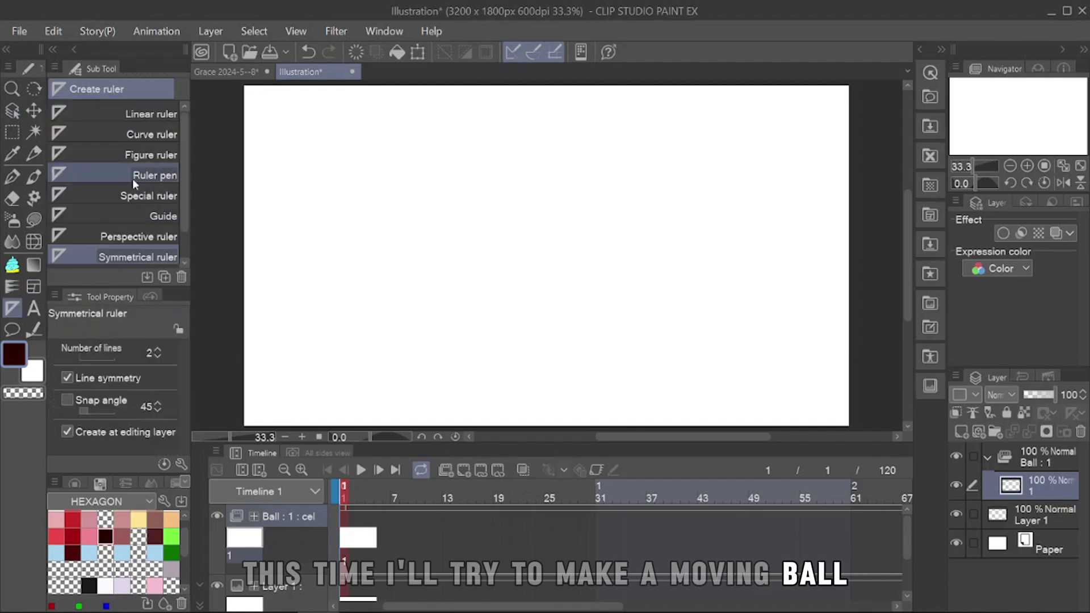
key("u")
left_click(78, 89)
left_click(136, 236)
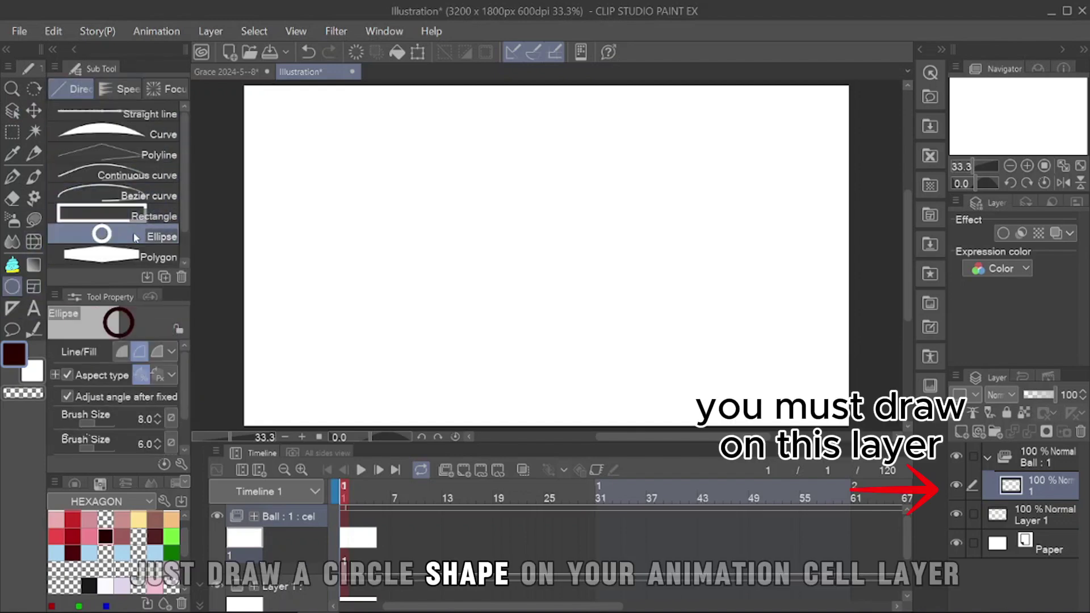
left_click_drag(522, 98, 572, 152)
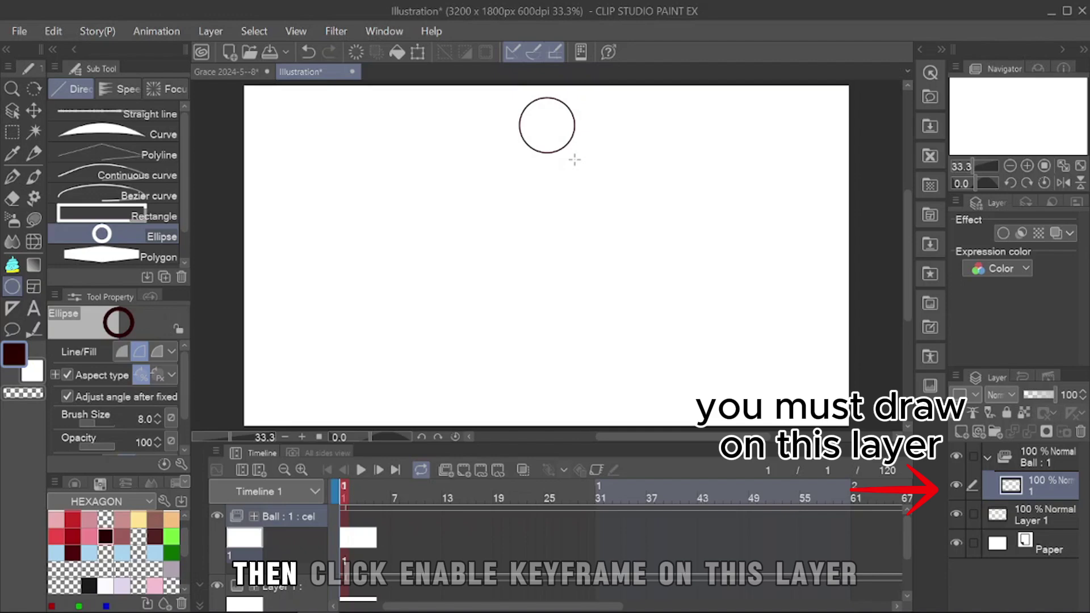
- Enable keyframes on the Ball animation folder and add a transform keyframe at frame 1
left_click_drag(621, 207, 606, 213)
left_click_drag(570, 269, 562, 306)
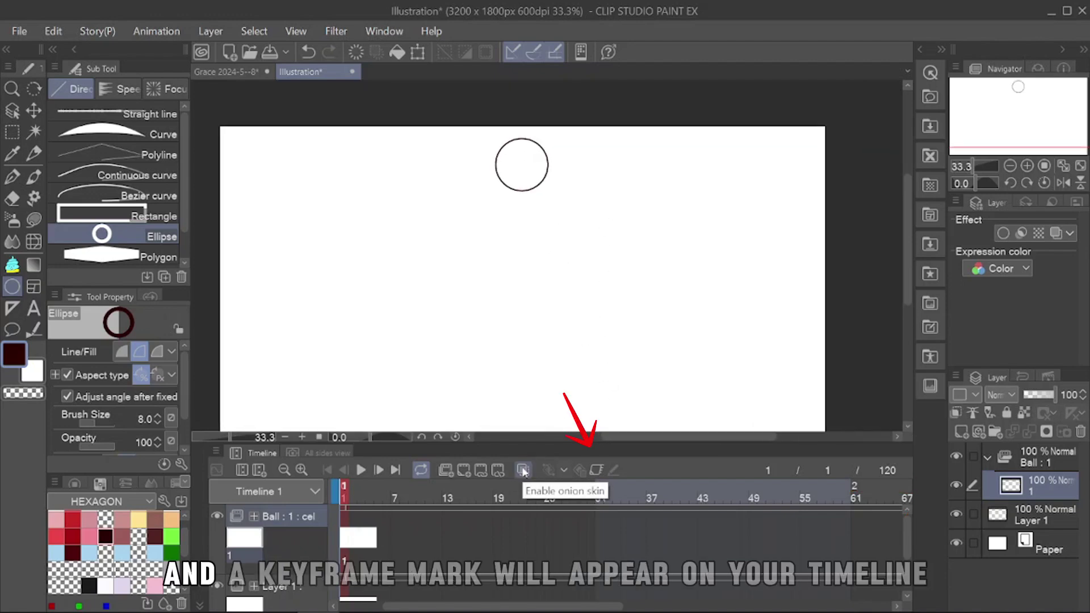
left_click(595, 470)
left_click(1020, 480)
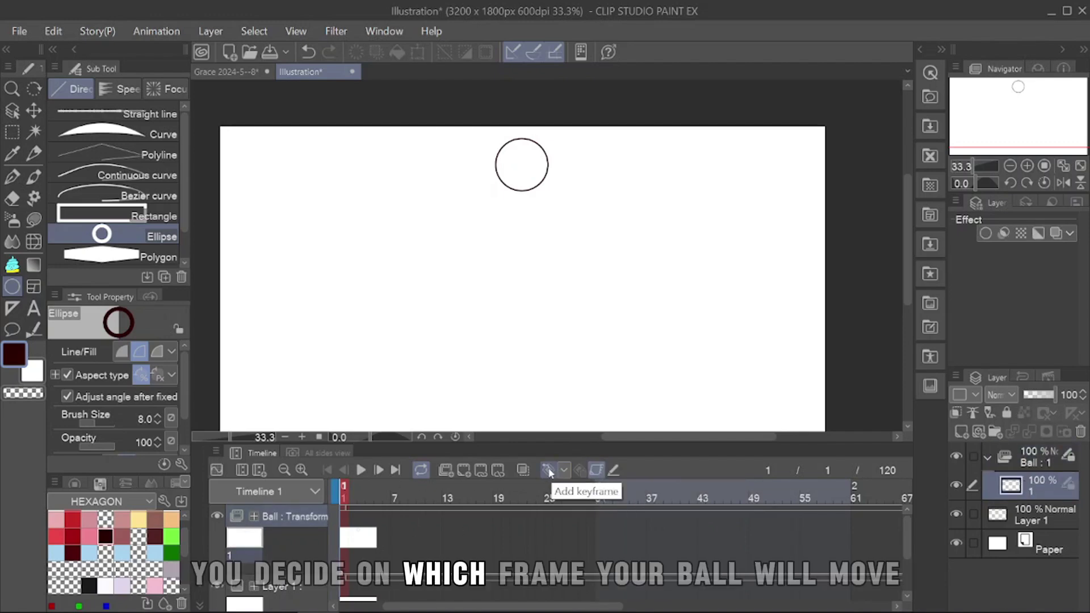
- Move the ball straight down with the Object tool at frame 30, creating a keyframe there, and play the motion
left_click(592, 511)
left_click(1043, 484)
key("o")
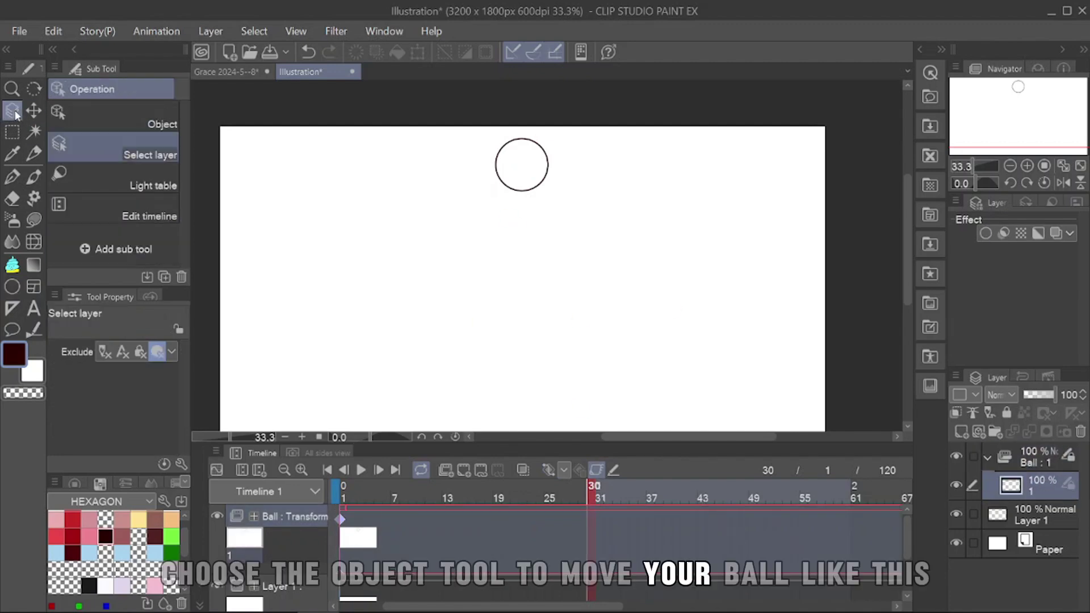
left_click(520, 182)
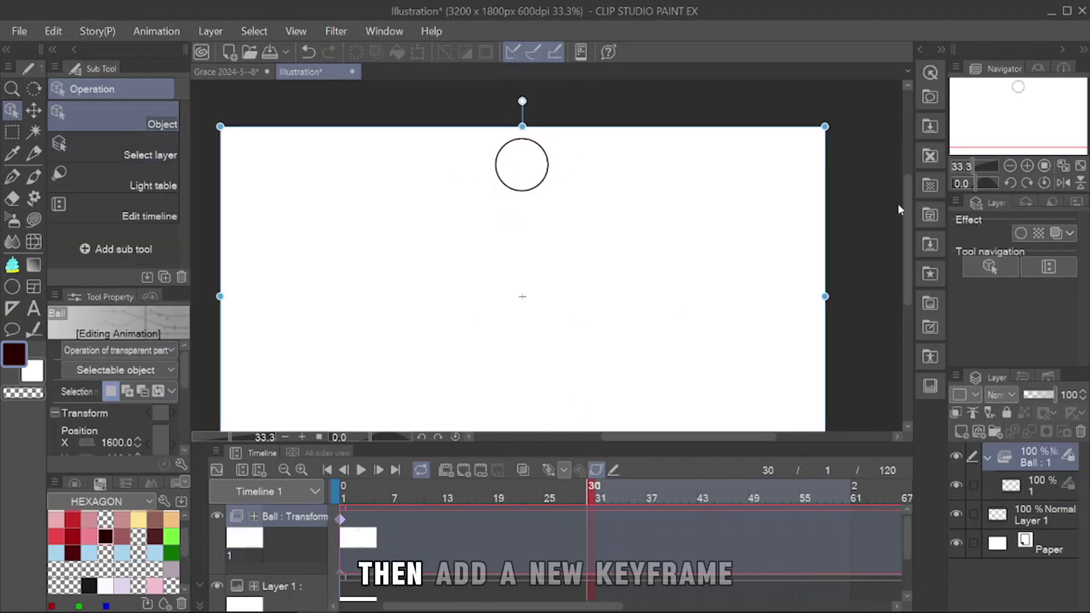
left_click_drag(830, 212, 845, 437)
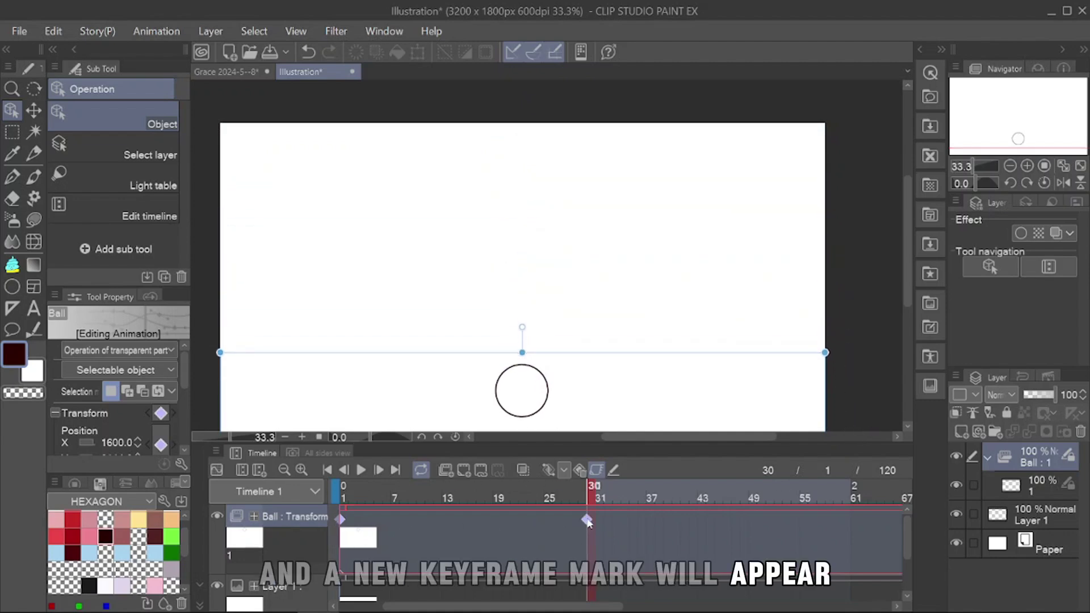
left_click(361, 470)
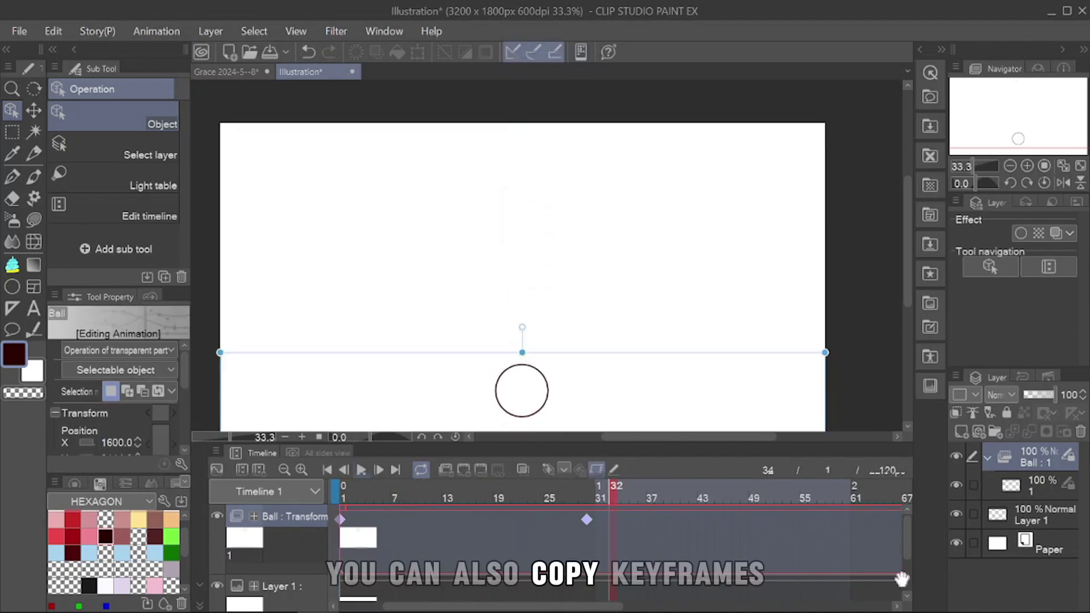
- Copy the Ball folder's frame 1 keyframe to frame 60 and play back the down-and-up animation
right_click(341, 519)
left_click(418, 272)
left_click(845, 520)
right_click(846, 520)
left_click(894, 298)
left_click(361, 471)
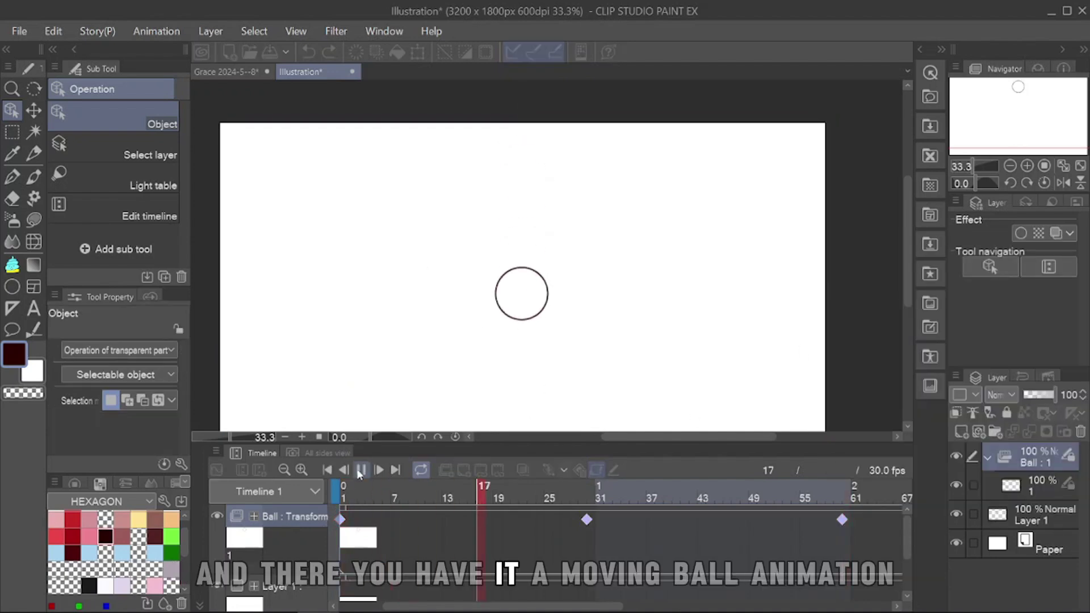
left_click(360, 471)
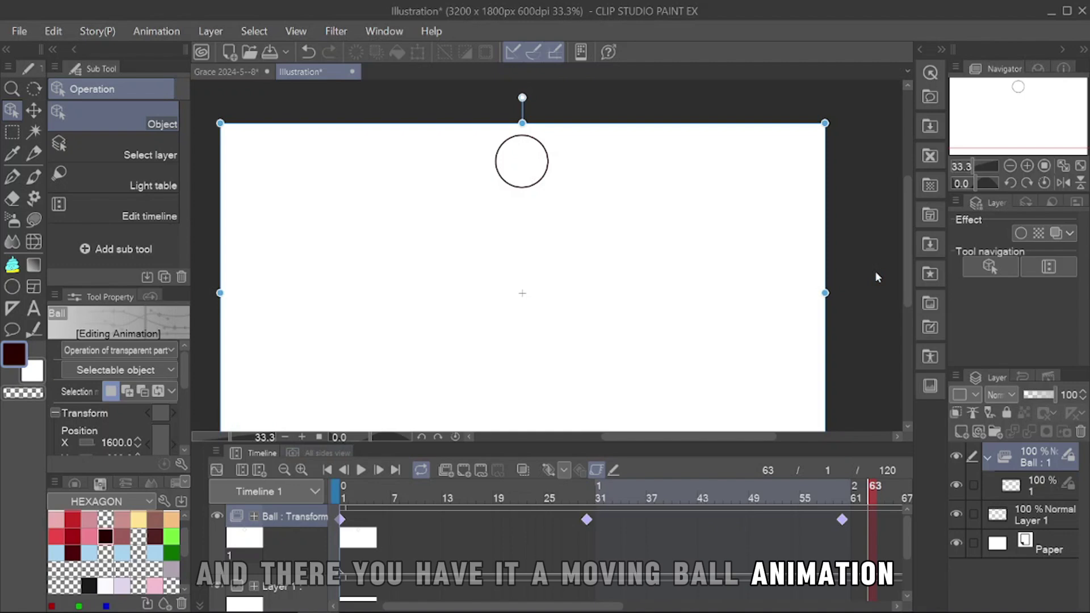
- Try rotating the ball at the frame 30 keyframe and undo the transformations
left_click(586, 519)
scroll(605, 253, "down", 3)
left_click_drag(737, 282, 721, 259)
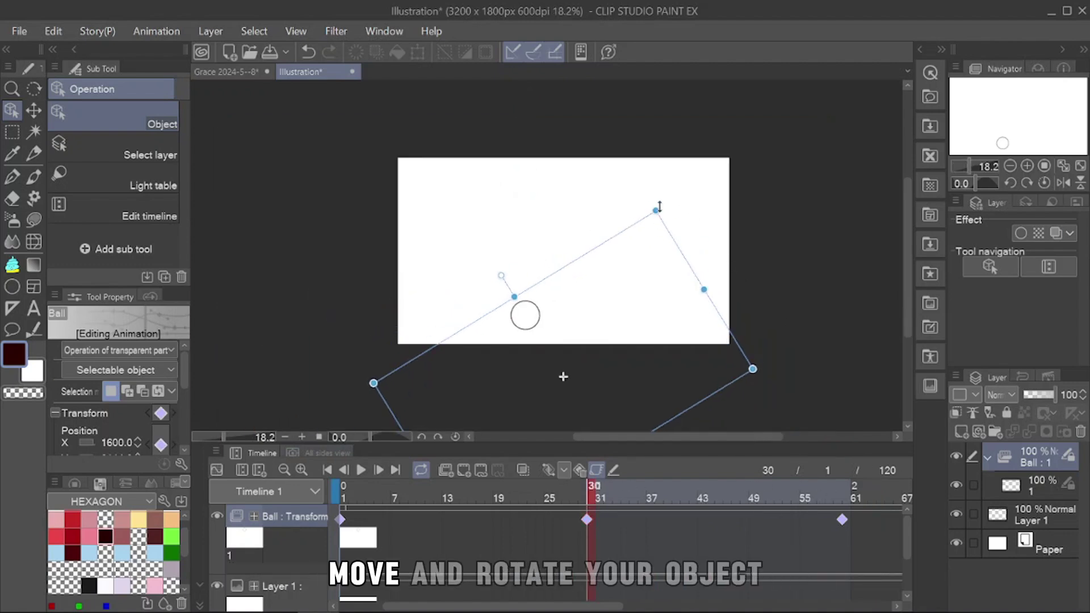
left_click_drag(681, 168, 688, 218)
key("ctrl+z")
key("ctrl+z")
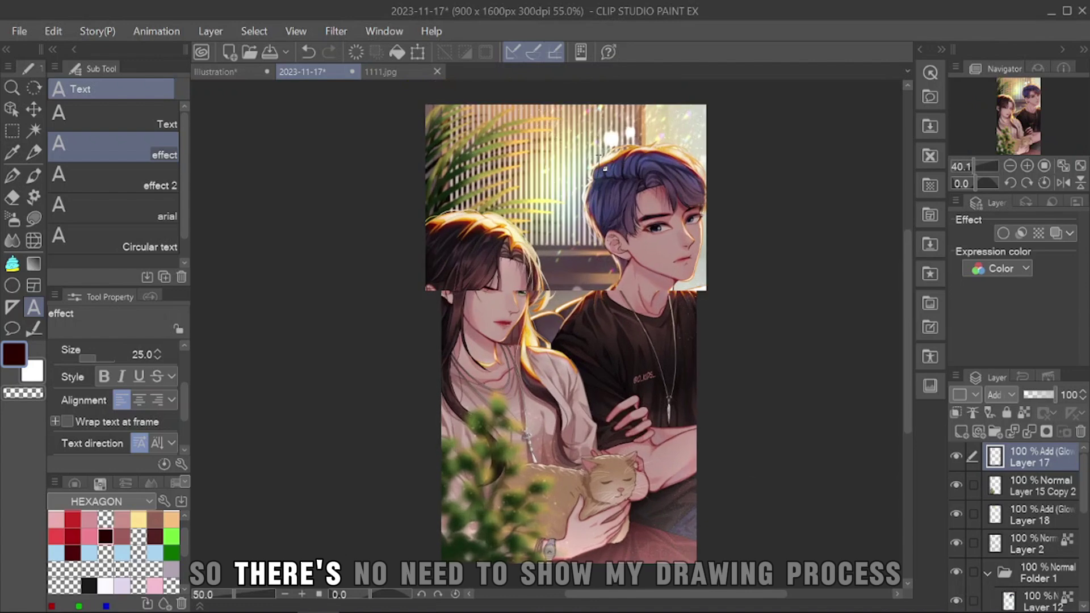
- Rename the foreground plant layer, Layer 15 Copy 2, as leaves in the 2023-11-17 illustration
left_click(1039, 487)
double_click(1042, 487)
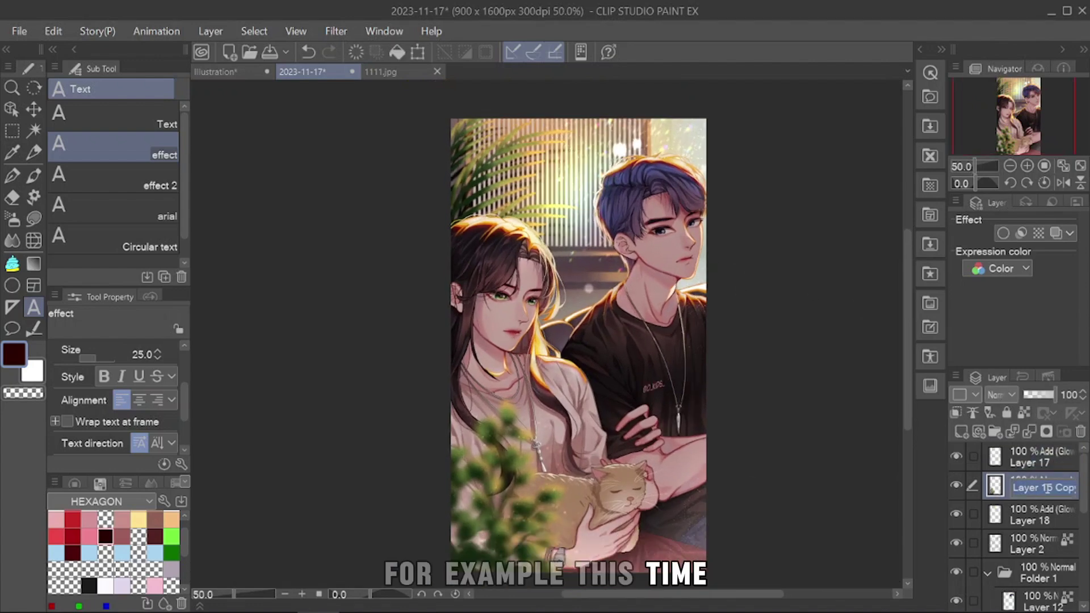
type("lea")
- Check what Layer 18 contains by toggling its visibility, and rename it as light
left_click(1038, 514)
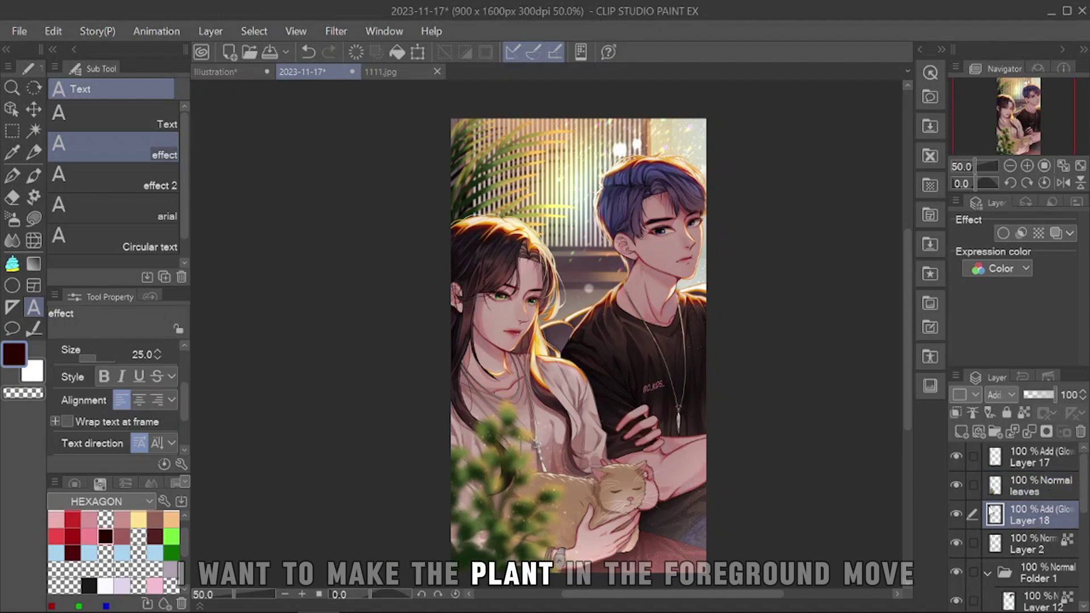
left_click(956, 515)
left_click(956, 514)
left_click(956, 514)
left_click(956, 514)
double_click(1044, 518)
type("li")
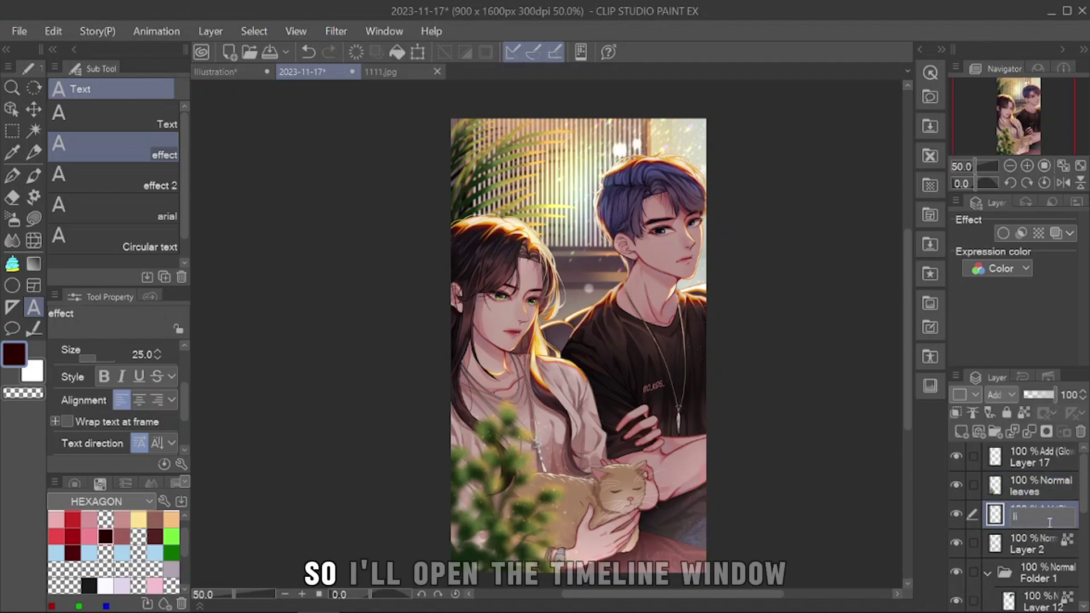
- Check what Layer 2 contains by toggling its visibility, and rename it as Lineart
scroll(1048, 523, "down", 2)
left_click(1043, 501)
left_click(956, 492)
left_click(955, 491)
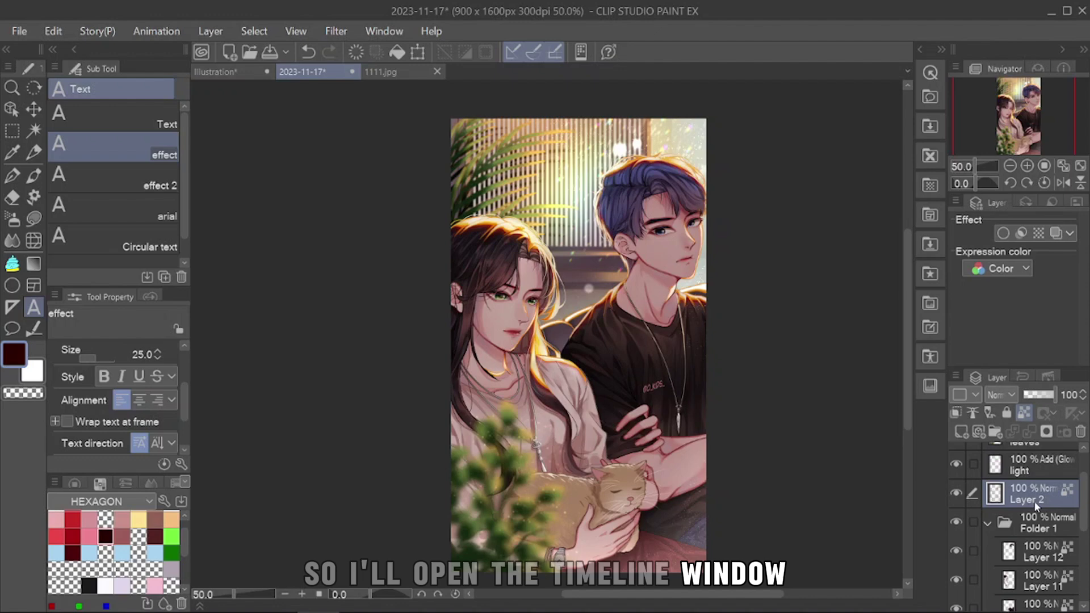
double_click(1034, 500)
type("Lineart")
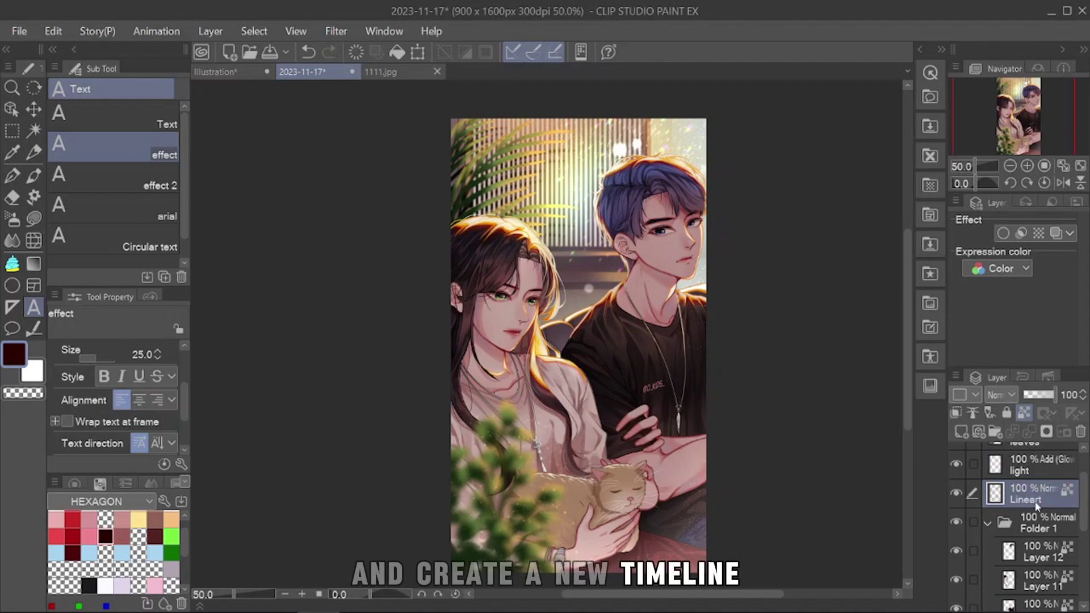
- Rename Layer 1, just above the Paper layer, as Background
scroll(1036, 504, "down", 1)
left_click(1043, 501)
left_click(987, 499)
left_click(988, 540)
scroll(1010, 550, "down", 5)
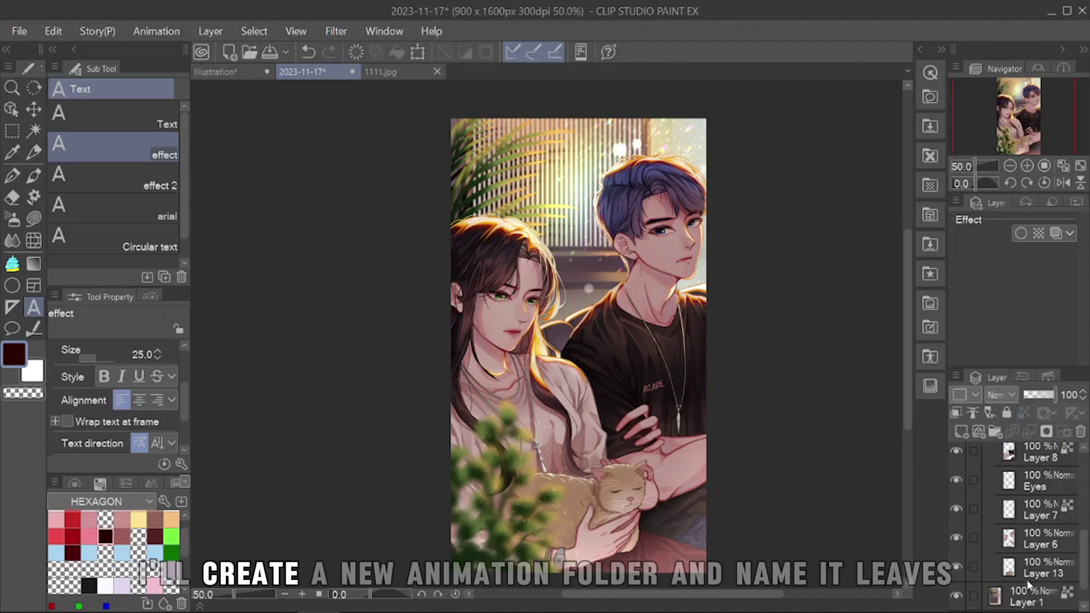
left_click(1027, 596)
double_click(1026, 598)
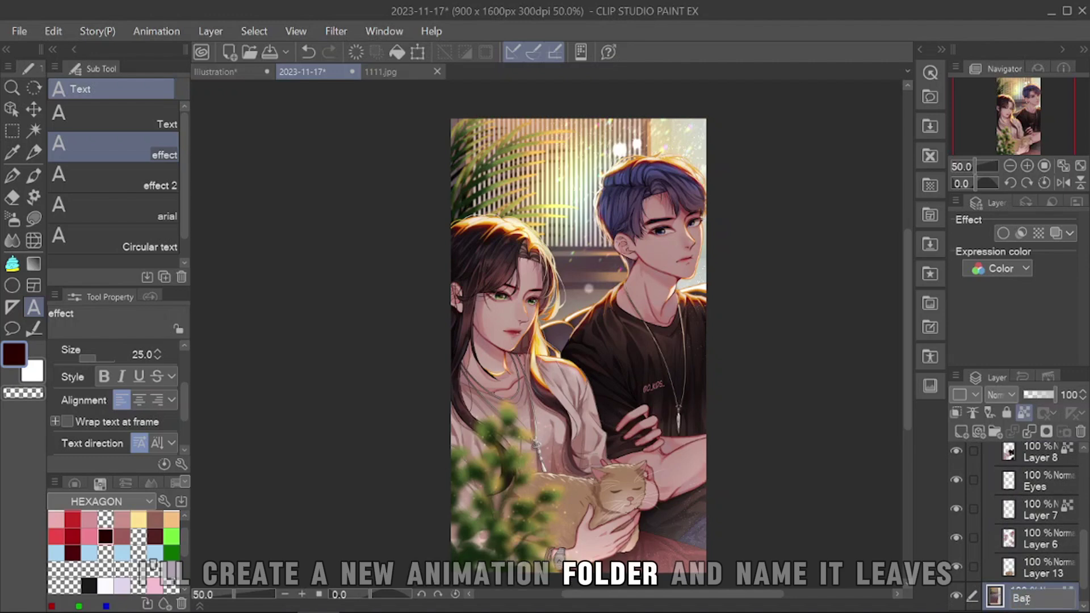
scroll(1009, 544, "down", 1)
left_click(1032, 539)
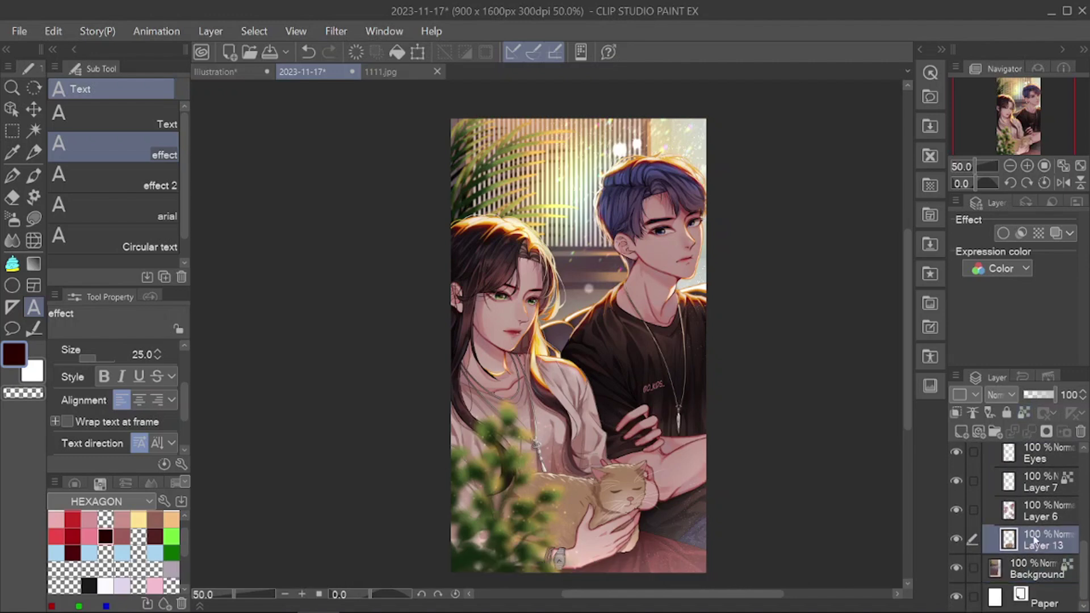
- Show the animation timeline and create a new Timeline 1 with 120 frames for the couple illustration
scroll(1030, 528, "up", 3)
left_click(1029, 509)
left_click(200, 606)
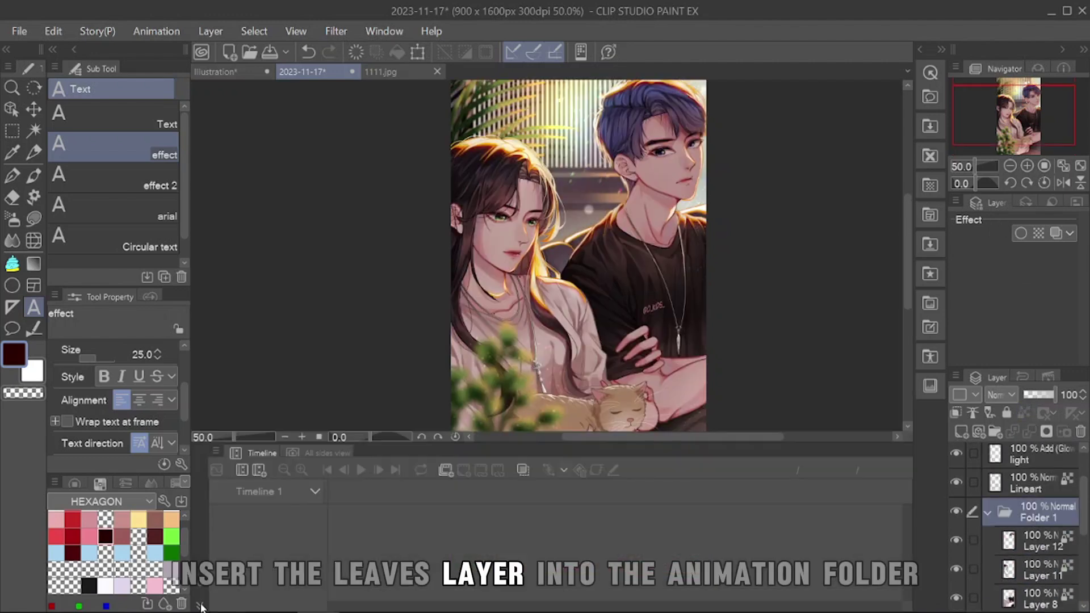
left_click(259, 470)
left_click(630, 145)
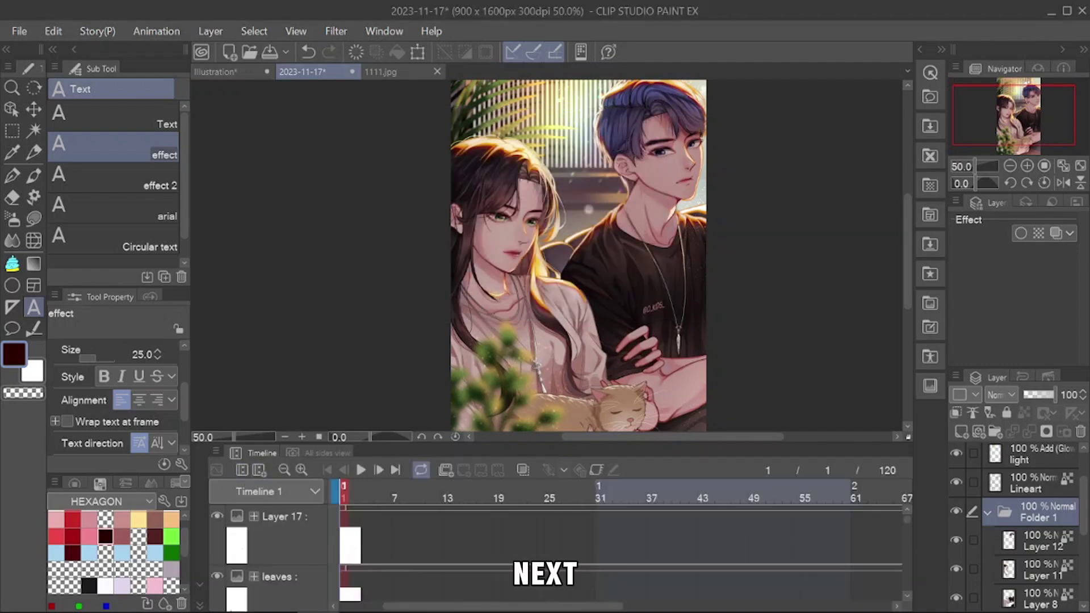
- Add a new animation folder directly above the leaves layer and name it Leaves
left_click(298, 573)
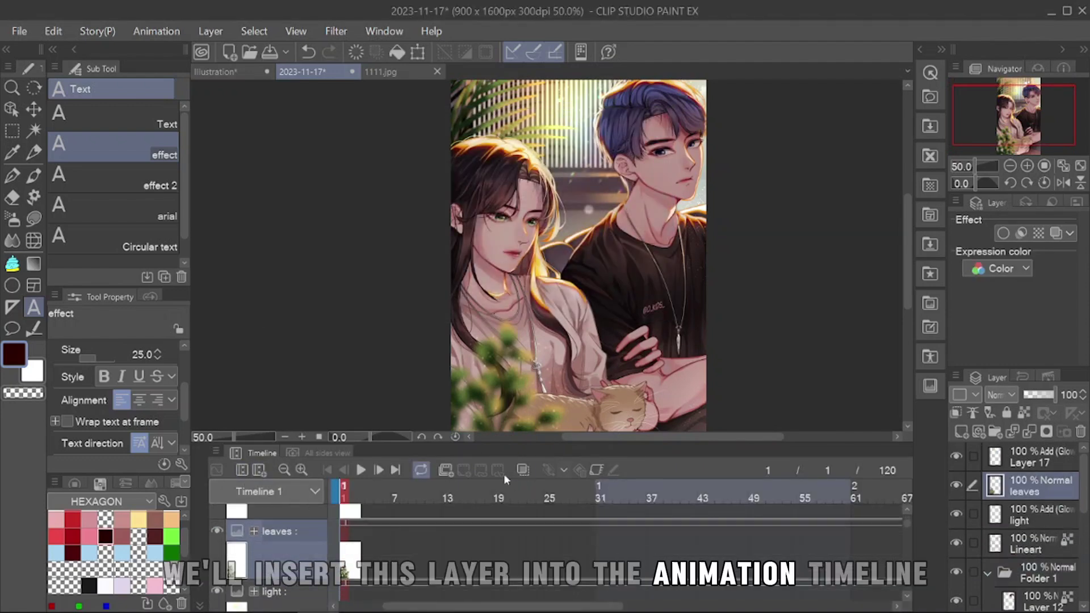
left_click(446, 470)
type("4")
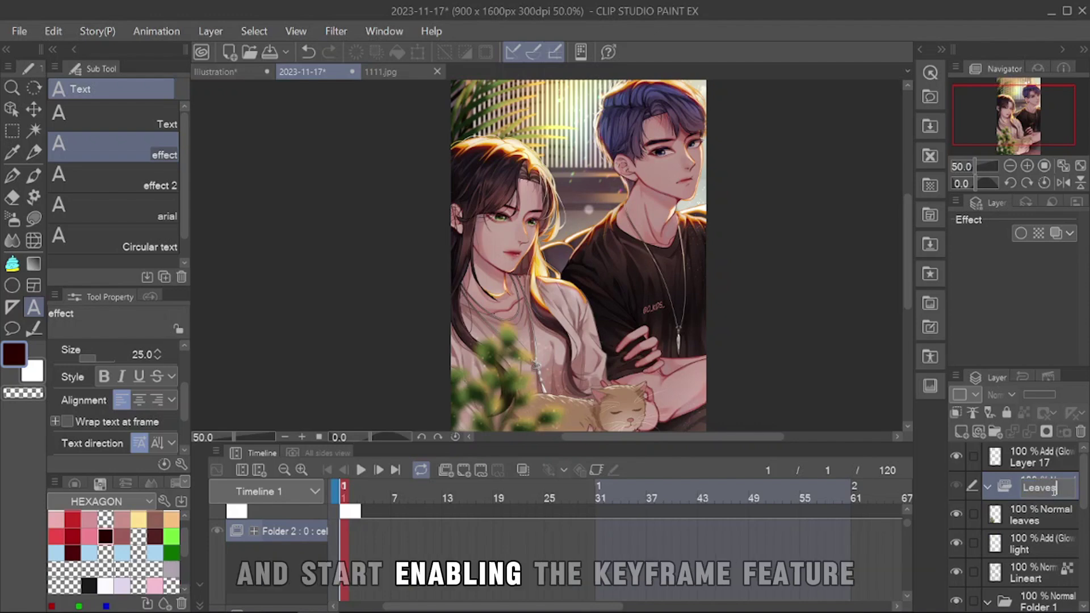
- Move the leaves layer into the Leaves animation folder and assign the leaves cel to frame 1
left_click_drag(1044, 514, 1044, 501)
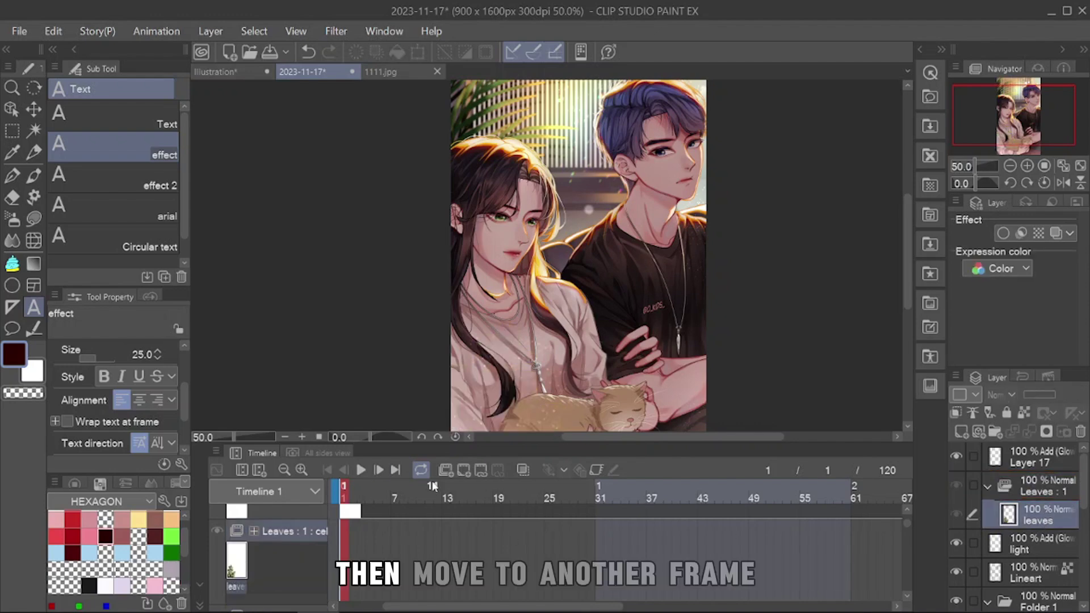
scroll(545, 299, "down", 2)
scroll(524, 180, "up", 1)
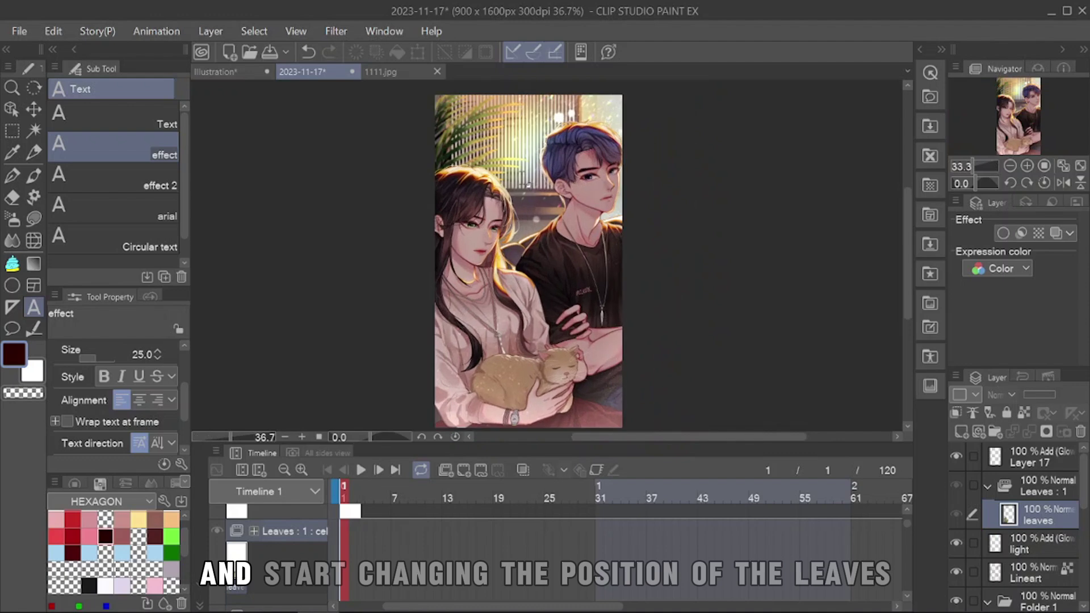
left_click_drag(455, 606, 430, 610)
right_click(403, 562)
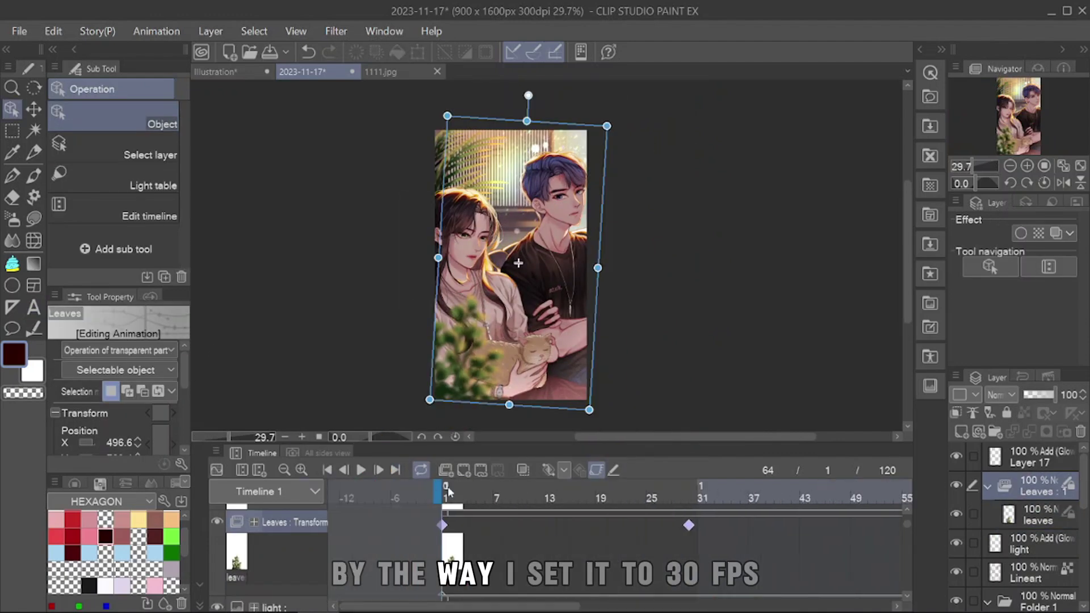
- Play back the leaves movement between its first two keyframes and stop it
left_click(361, 470)
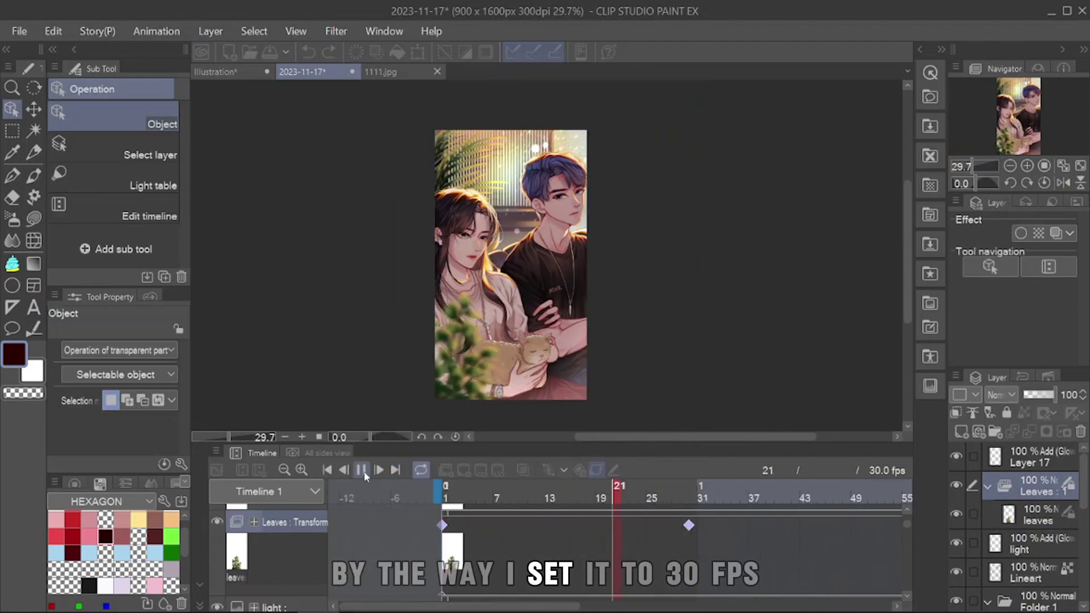
left_click(361, 470)
left_click(462, 490)
- Copy a Leaves keyframe and paste it further along the timeline to continue the swaying
scroll(574, 550, "left", 3)
scroll(546, 551, "down", 1)
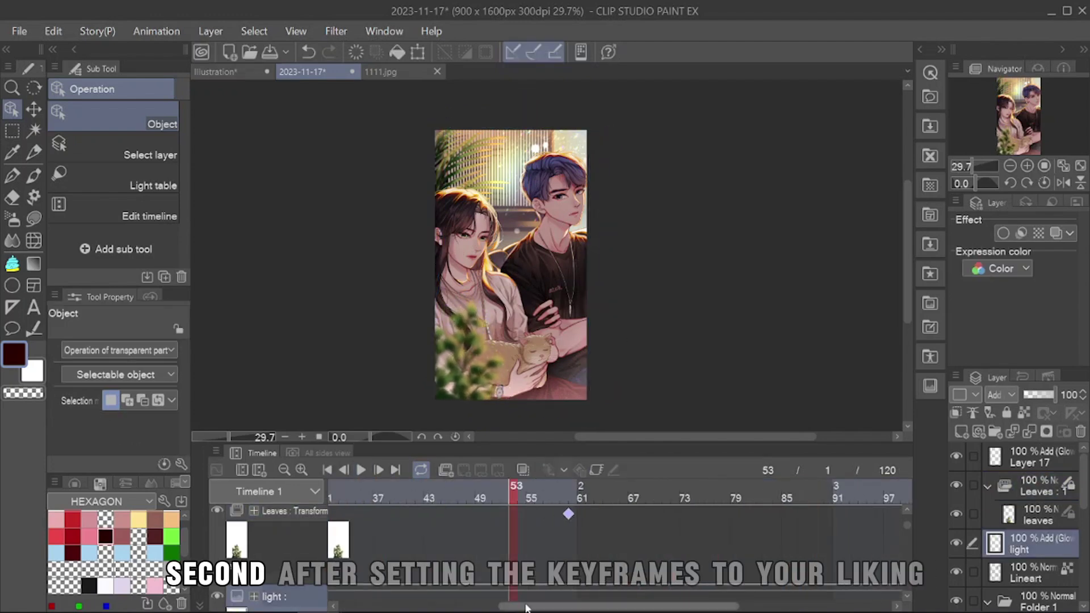
right_click(413, 513)
left_click(463, 267)
left_click_drag(686, 606, 748, 606)
right_click(651, 515)
left_click(696, 284)
left_click_drag(613, 606, 476, 607)
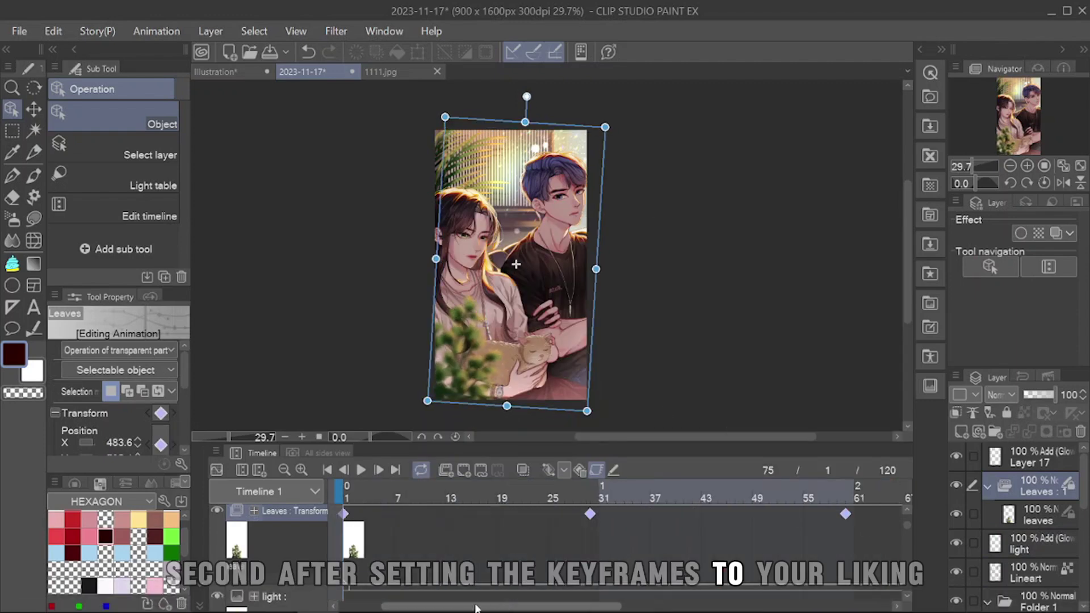
- Play back the extended leaves animation and select the Leaves keyframe at frame 30
left_click(361, 470)
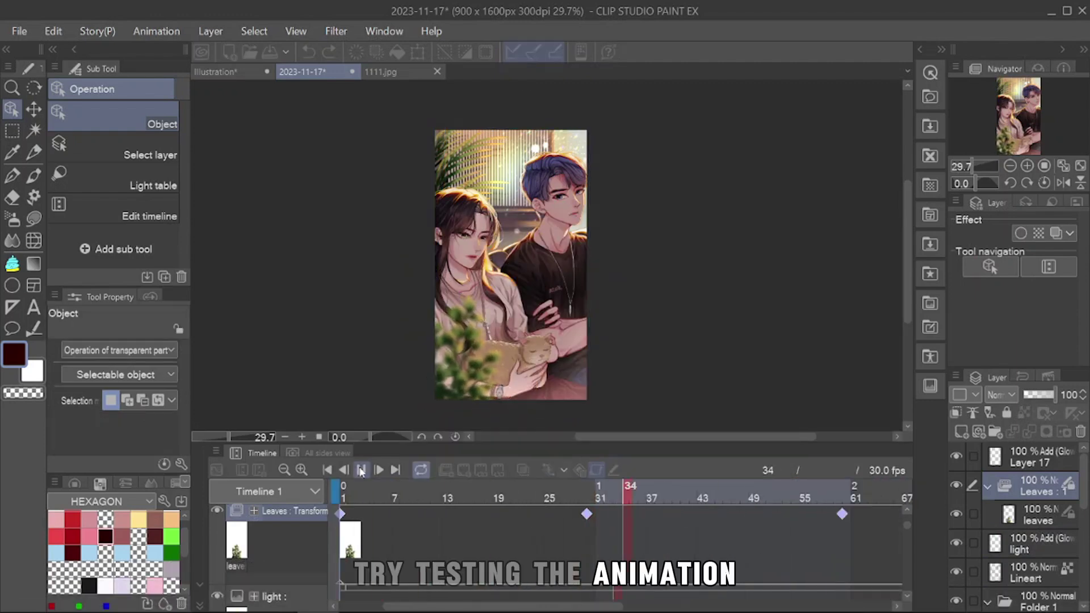
left_click(361, 469)
left_click_drag(589, 606, 545, 606)
left_click(445, 491)
left_click(689, 514)
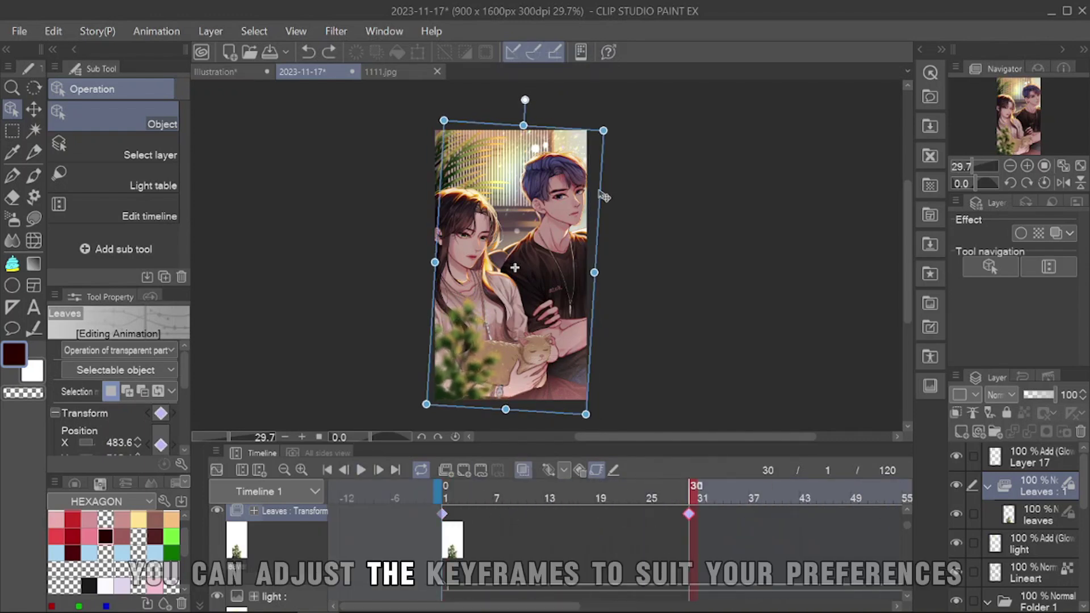
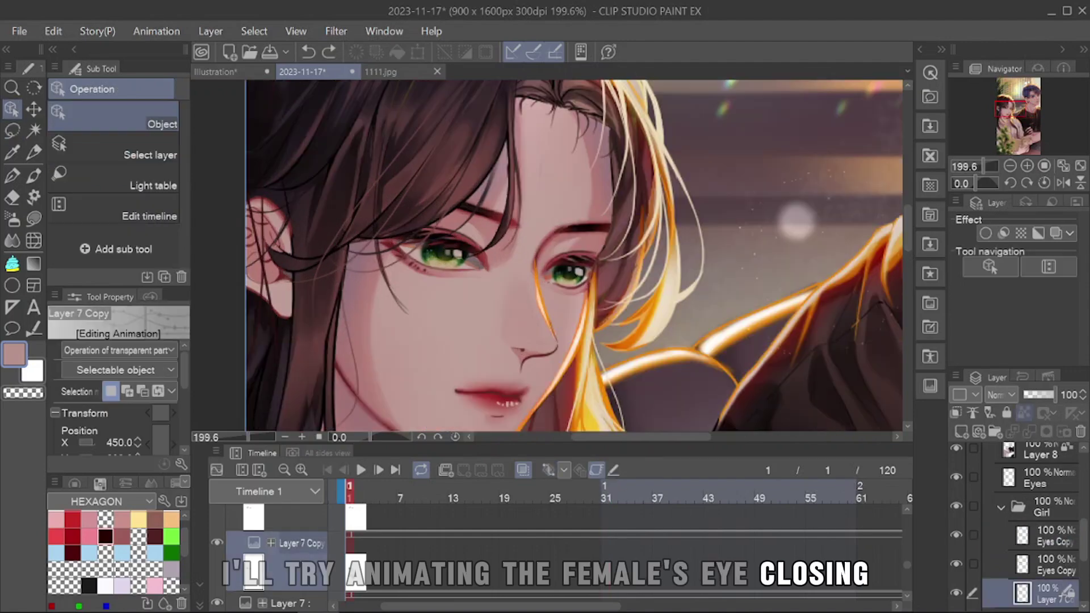
- Add a keyframe to the woman's eyeball layer, Layer 7 Copy, at frame 1 and go to frame 30
scroll(440, 253, "up", 5)
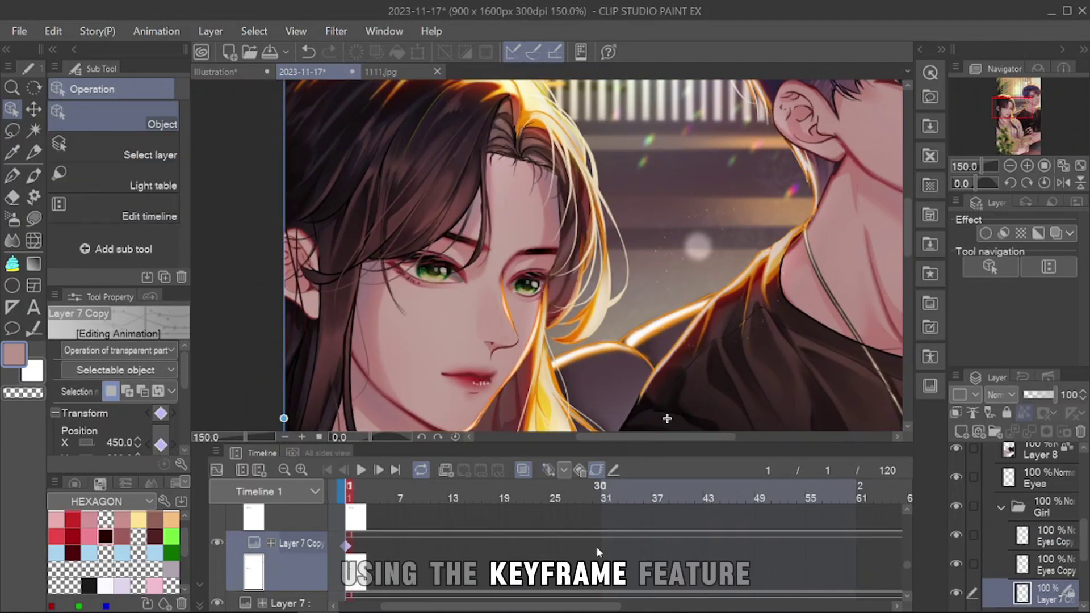
left_click(596, 547)
scroll(417, 216, "down", 6)
scroll(183, 381, "down", 3)
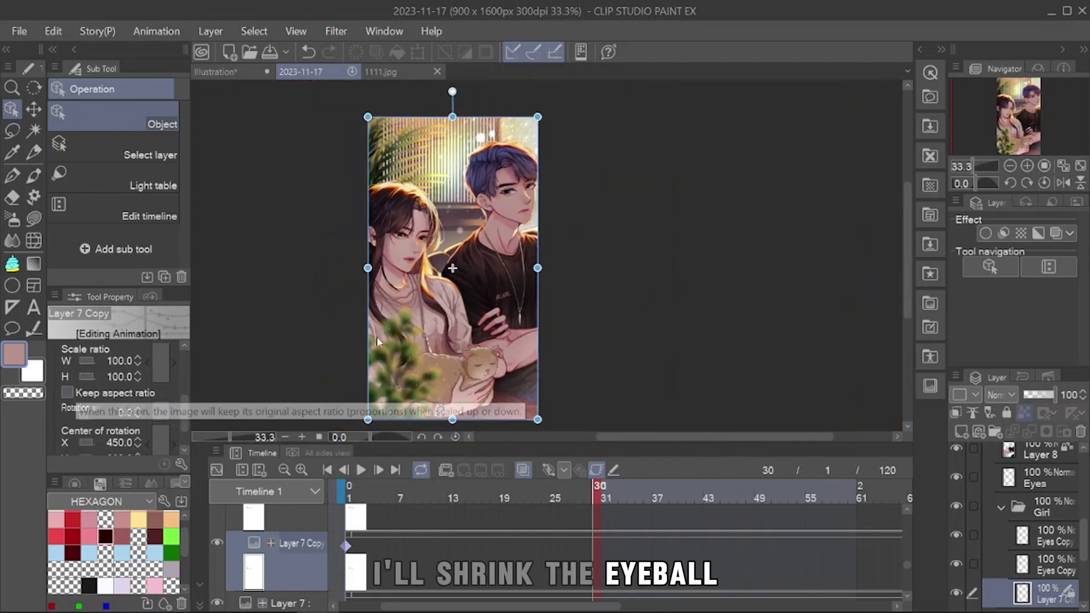
- Flatten the eyeball layer to about 8.7 percent height at frame 30, keeping its full width, and tilt it to fit the woman's eyes
left_click_drag(452, 117, 450, 335)
left_click_drag(471, 397, 465, 243)
scroll(377, 243, "up", 4)
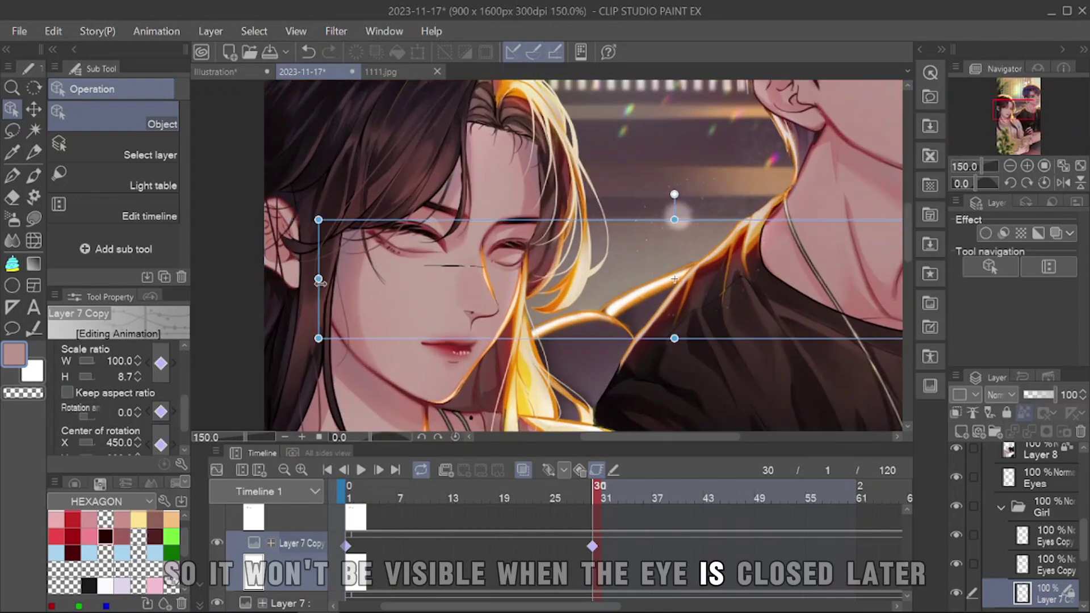
left_click(659, 202)
key("ctrl+z")
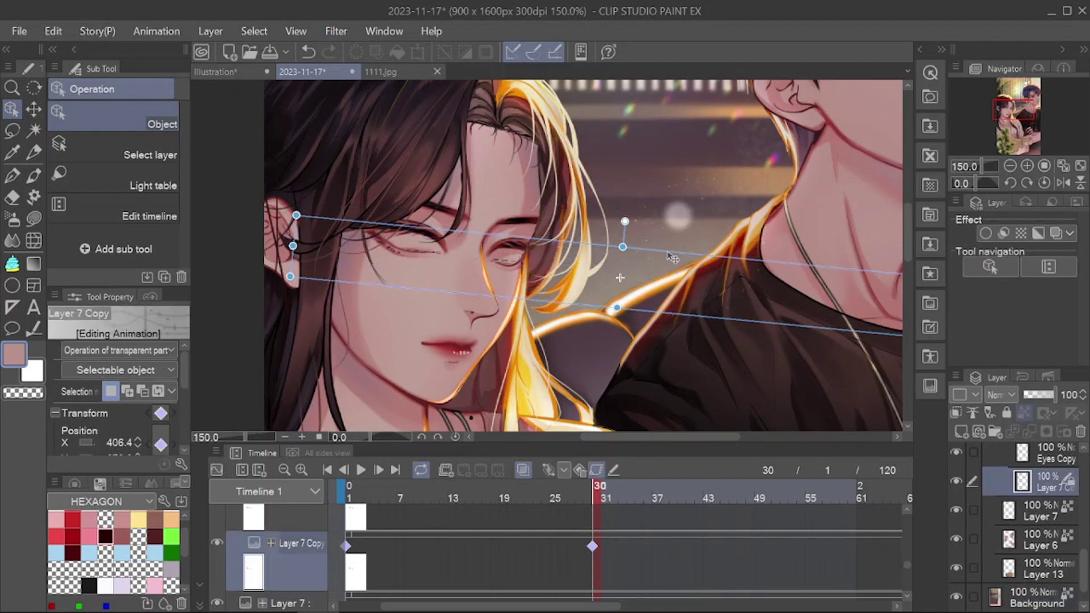
- Check what the Eyes Copy layer just above Layer 7 Copy contains by toggling its visibility
scroll(1083, 472, "up", 2)
left_click(1022, 527)
left_click(956, 526)
left_click(956, 527)
scroll(372, 550, "up", 1)
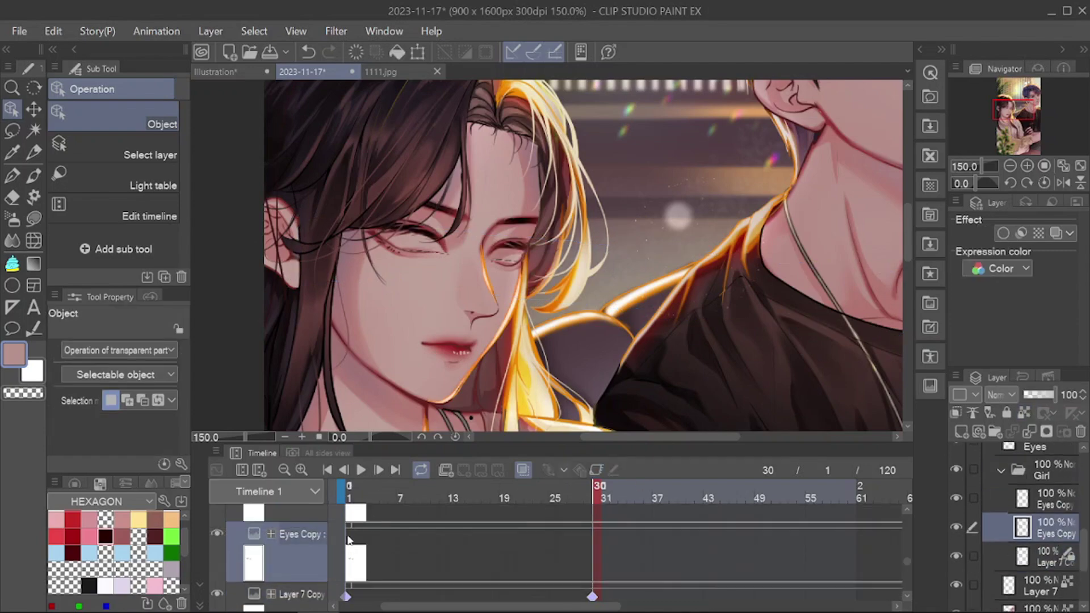
- Add an Eyes Copy keyframe at frame 1, try lowering the layer at frame 30, and undo that move
left_click(347, 536)
left_click(593, 534)
scroll(415, 172, "down", 4)
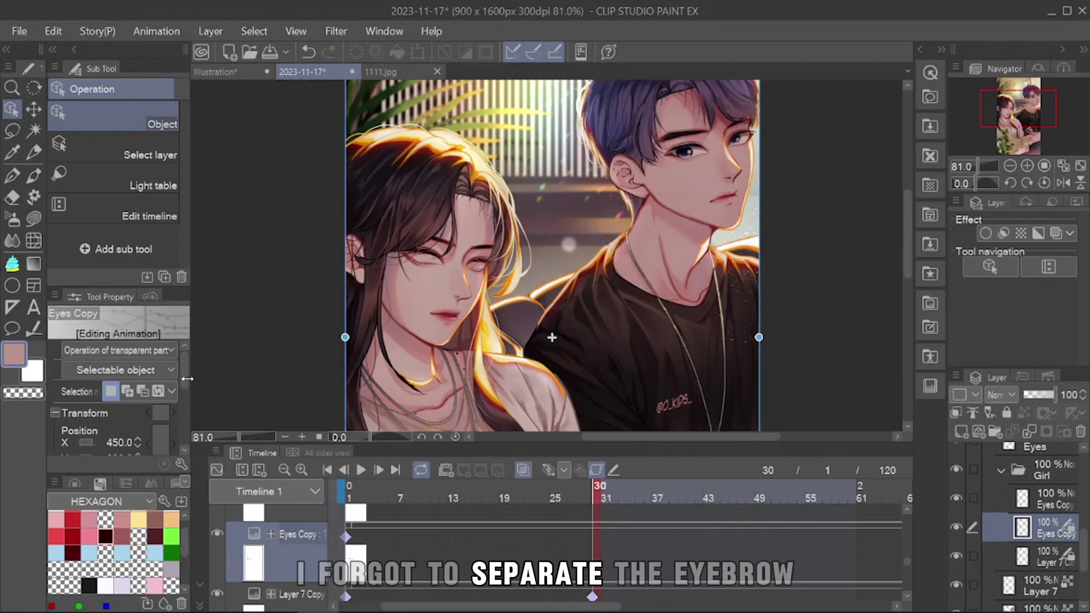
scroll(392, 227, "up", 4)
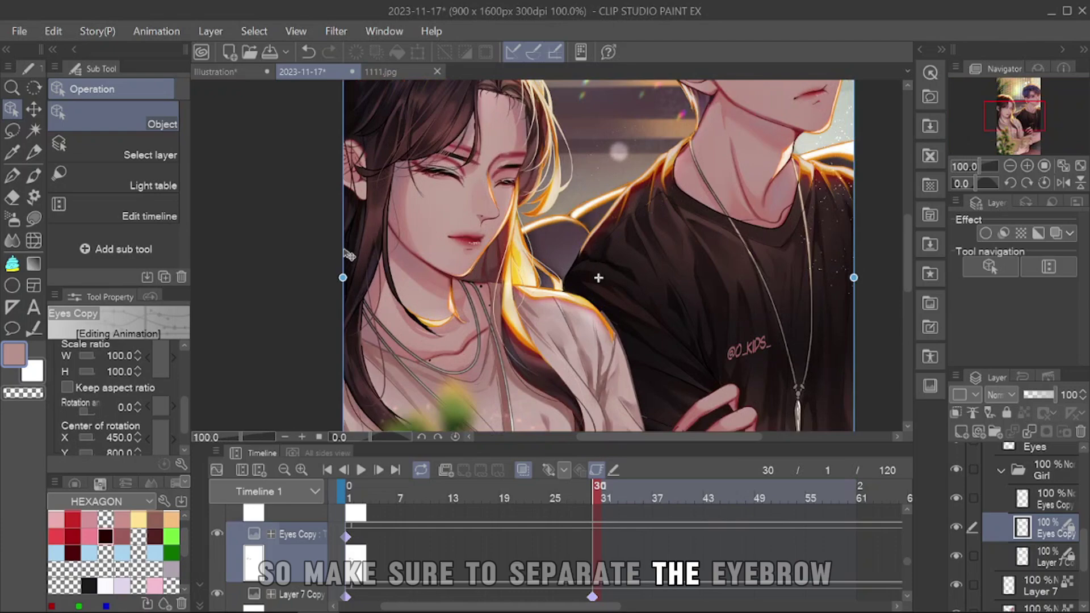
key("ctrl+z")
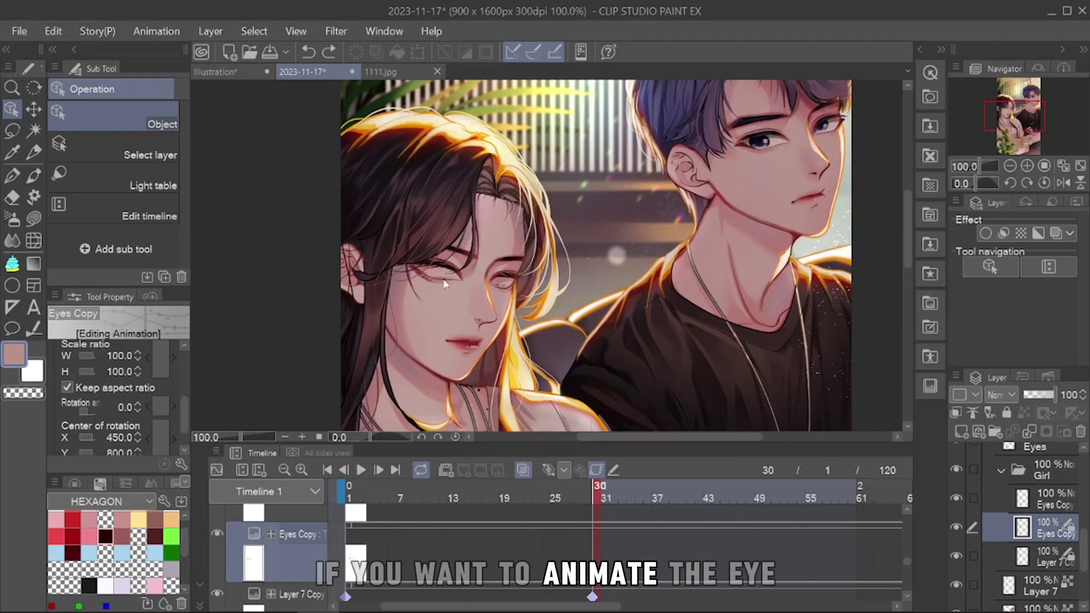
- Lasso the woman's eyebrows on the Eyes Copy layer and cut and paste them onto a separate layer
scroll(499, 219, "up", 4)
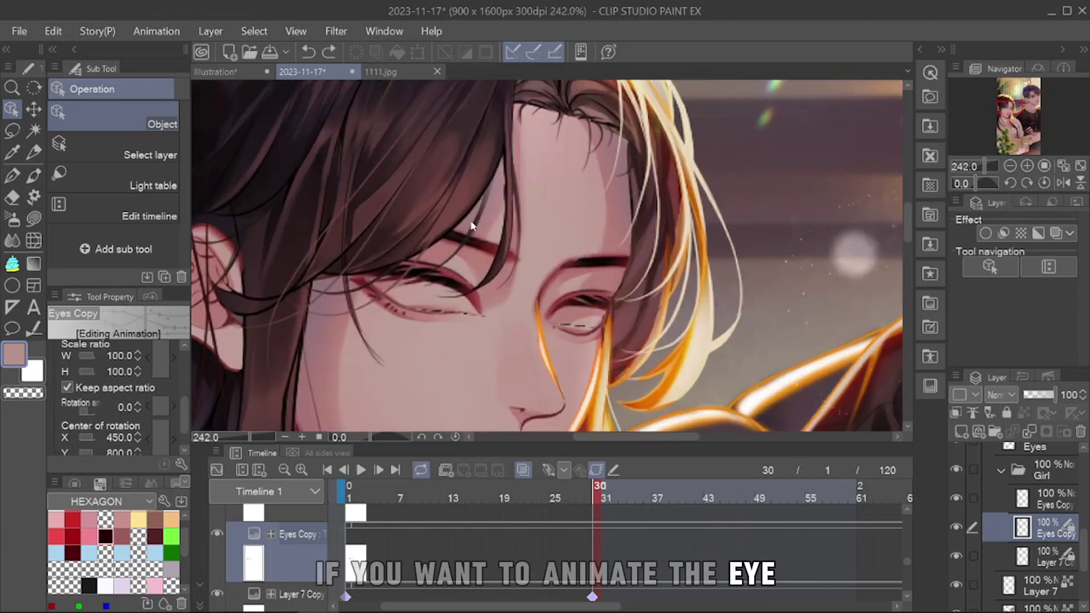
key("m")
left_click_drag(714, 256, 720, 263)
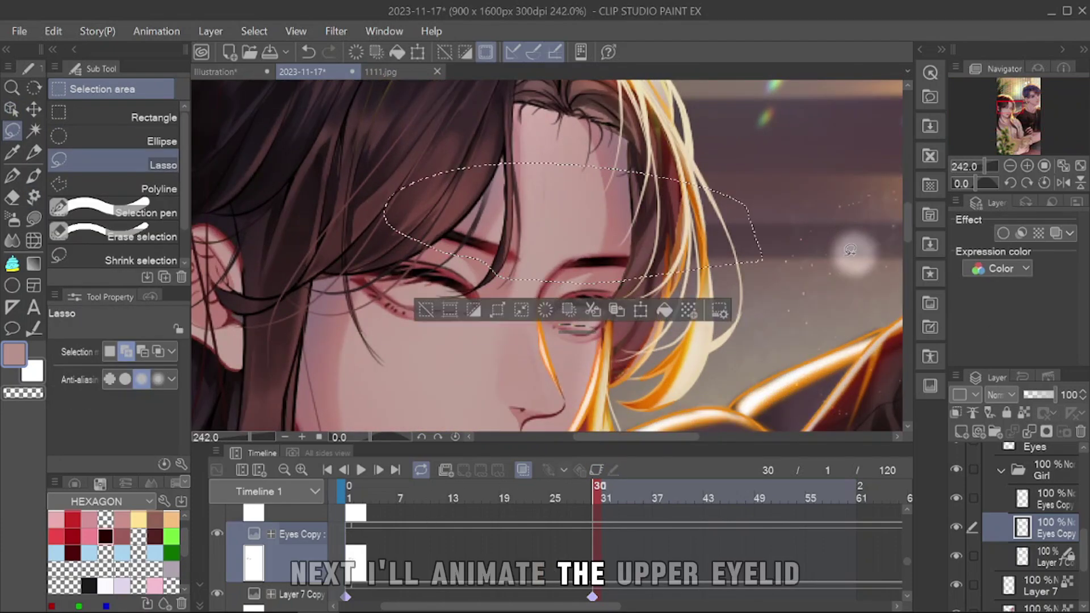
key("ctrl+x")
key("ctrl+v")
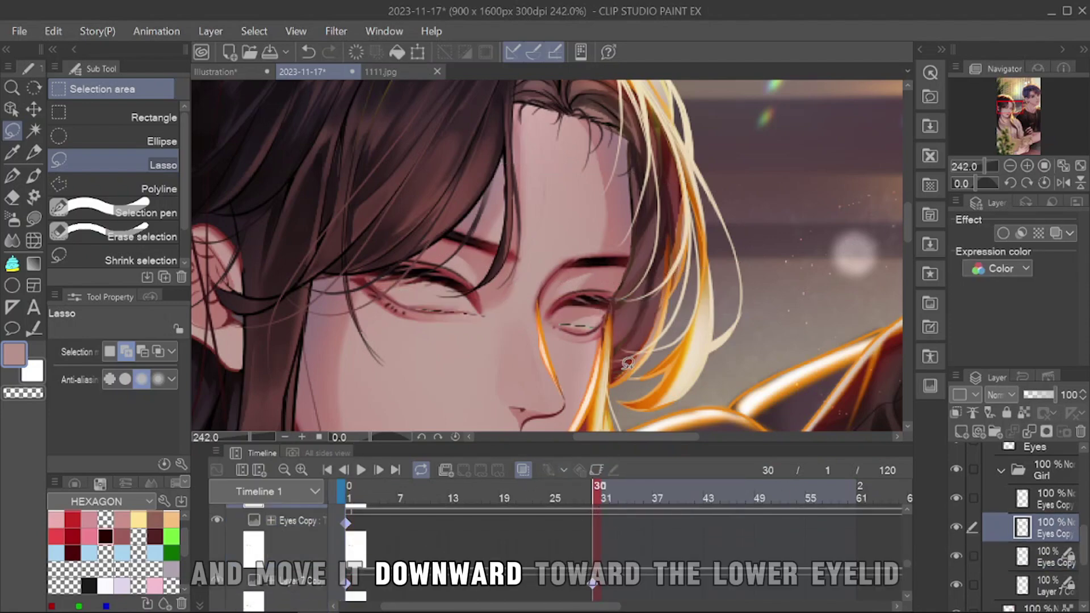
- Select the Eyes Copy upper eyelid layer and move it down to Y 822.0 at frame 30
scroll(550, 258, "down", 5)
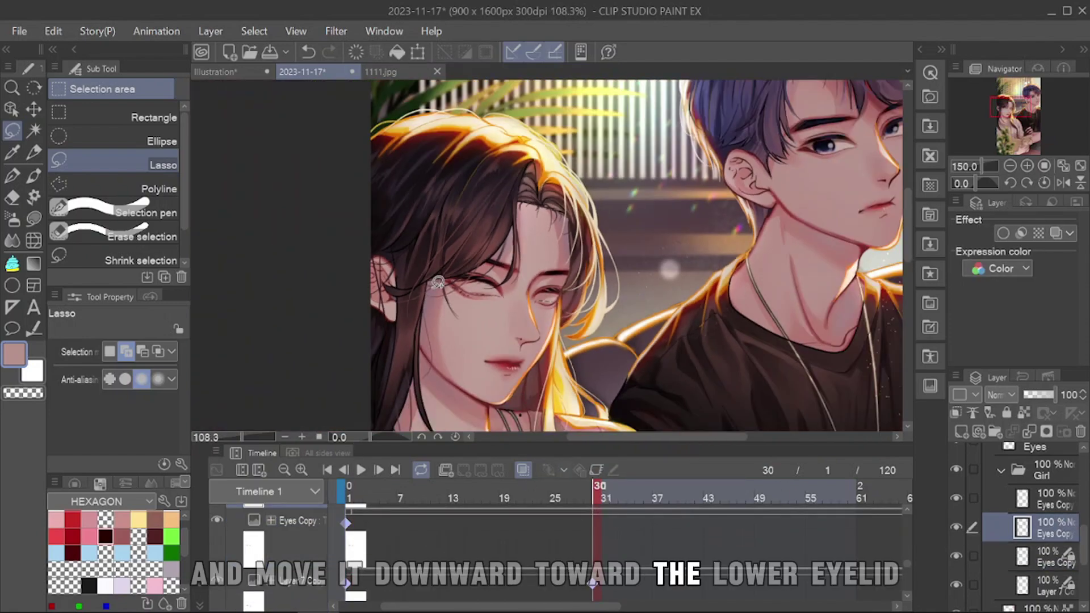
key("o")
scroll(550, 258, "down", 2)
left_click(1044, 548)
scroll(499, 272, "up", 5)
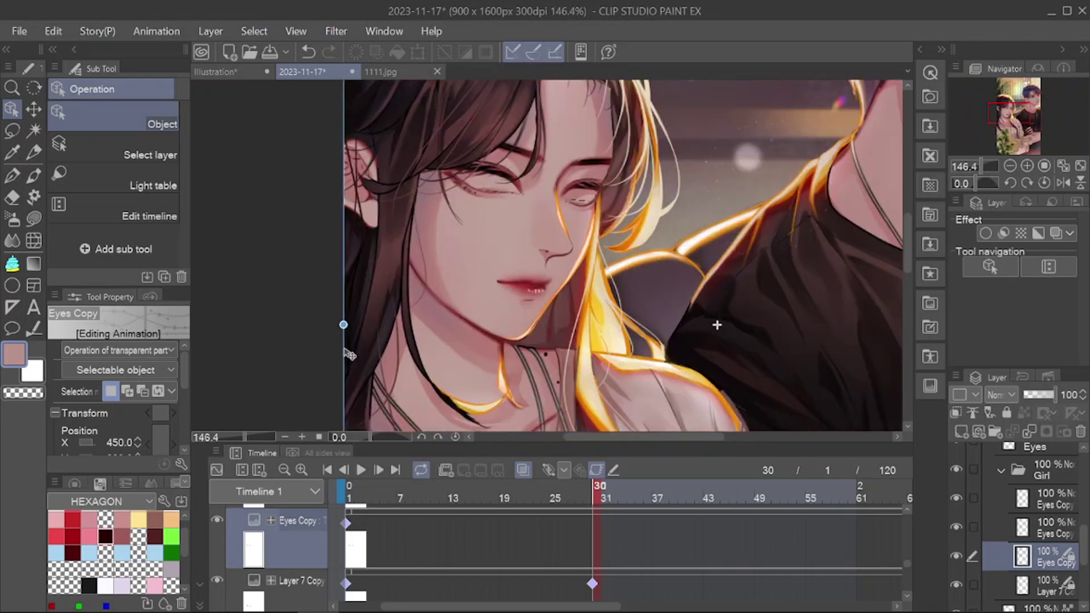
scroll(352, 294, "down", 5)
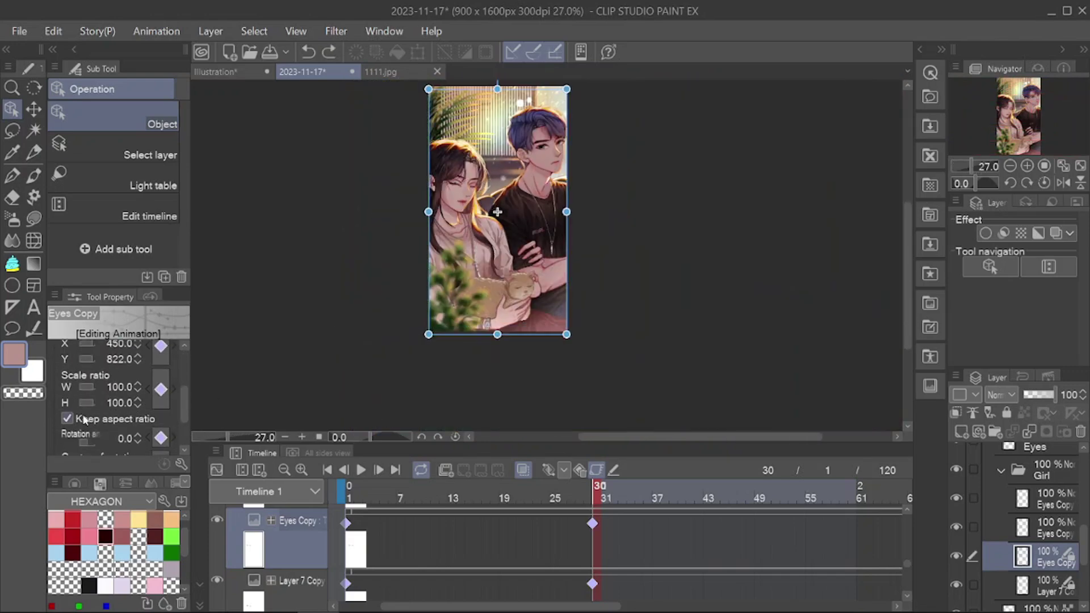
- Turn off the aspect ratio lock and scale the upper eyelids to 98.9 by 97.2 percent, positioned at X 445.1, Y 814.9
left_click(83, 420)
scroll(532, 252, "up", 3)
left_click_drag(469, 400, 469, 388)
scroll(369, 114, "up", 5)
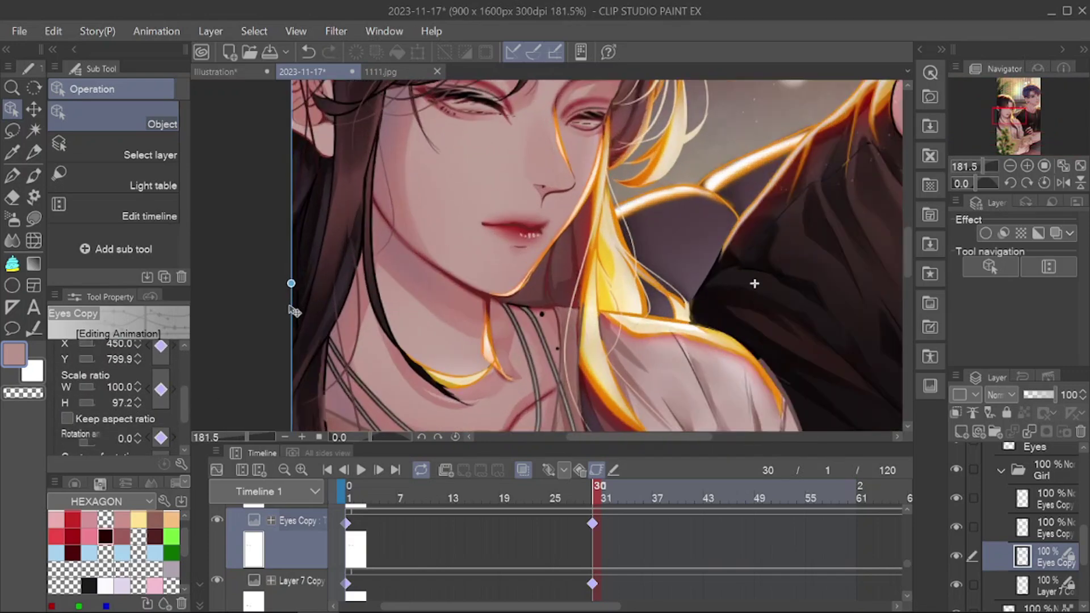
left_click_drag(290, 306, 291, 322)
scroll(295, 277, "down", 3)
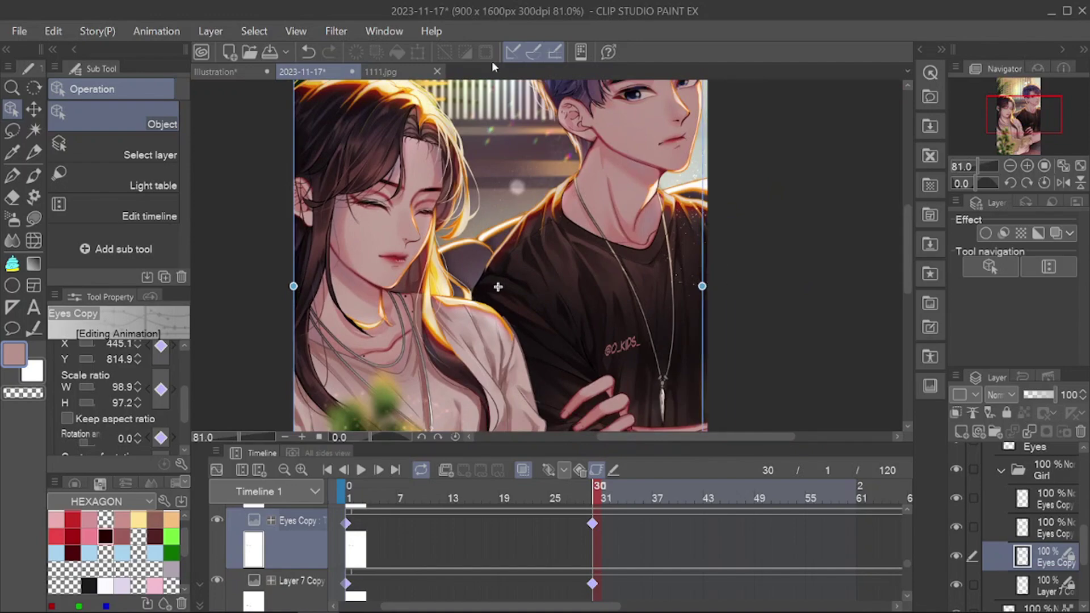
- Fine-tune the Eyes Copy eyelids at frame 30 by tilting them slightly and shifting them to X 452.7
scroll(385, 176, "up", 4)
left_click(1053, 475)
scroll(559, 288, "down", 3)
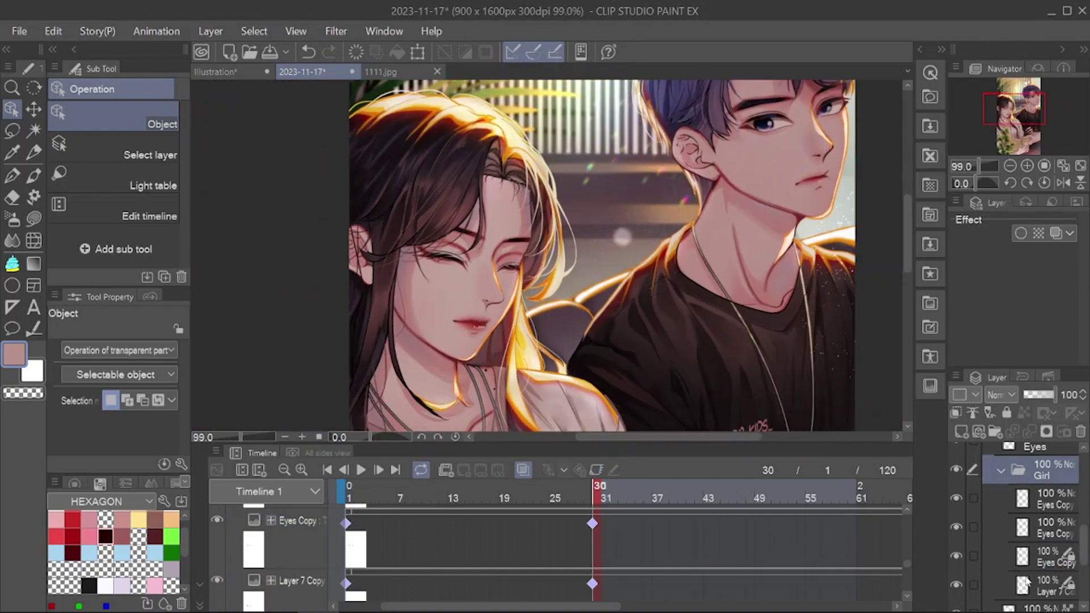
left_click(1045, 556)
scroll(441, 173, "down", 3)
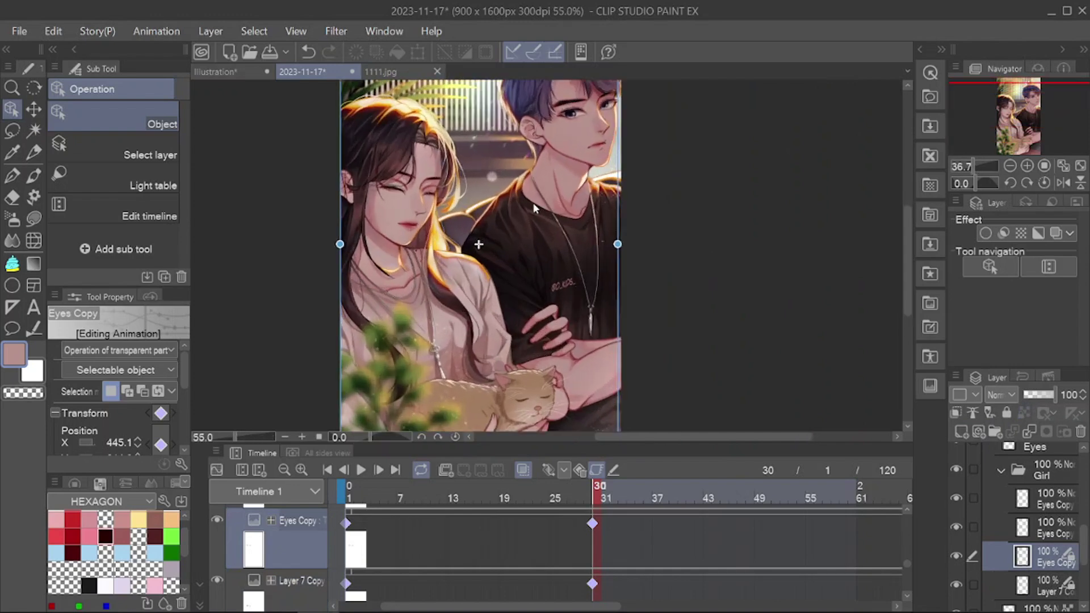
scroll(542, 210, "up", 1)
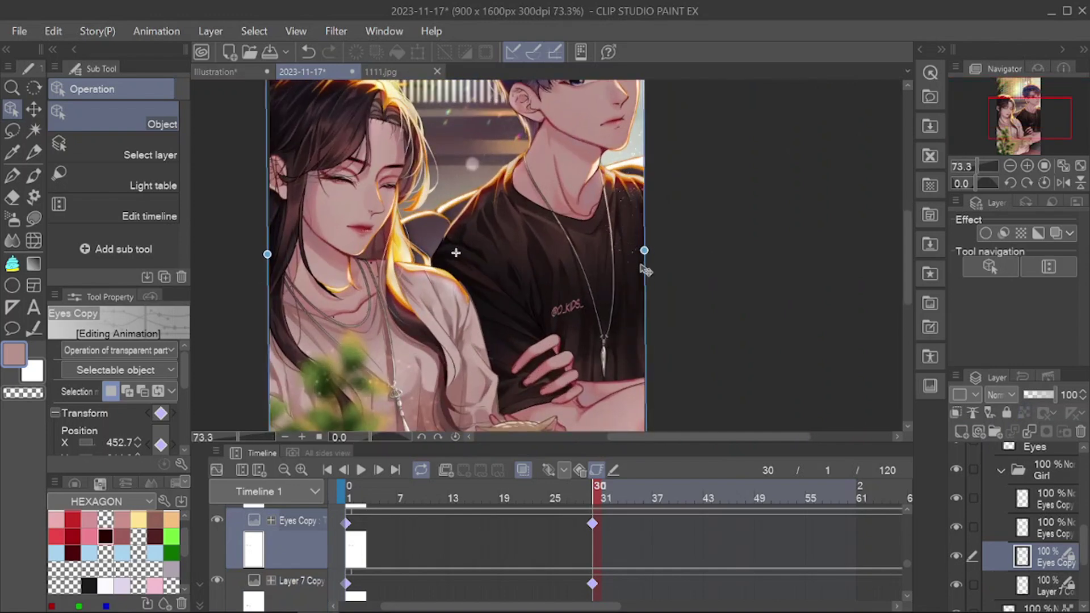
- Move the Girl folder directly below the Lineart layer and reselect its Eyes Copy layer
left_click(1038, 470)
scroll(1038, 511, "up", 1)
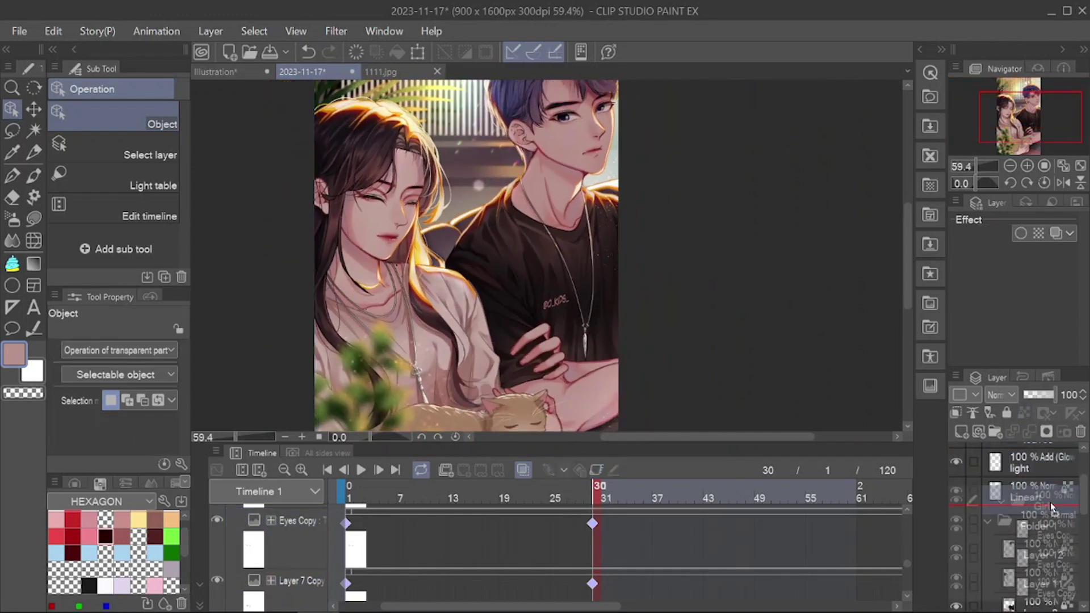
scroll(382, 179, "up", 2)
scroll(392, 207, "up", 3)
scroll(1026, 522, "down", 1)
left_click(1044, 586)
left_click(1049, 559)
scroll(611, 245, "down", 3)
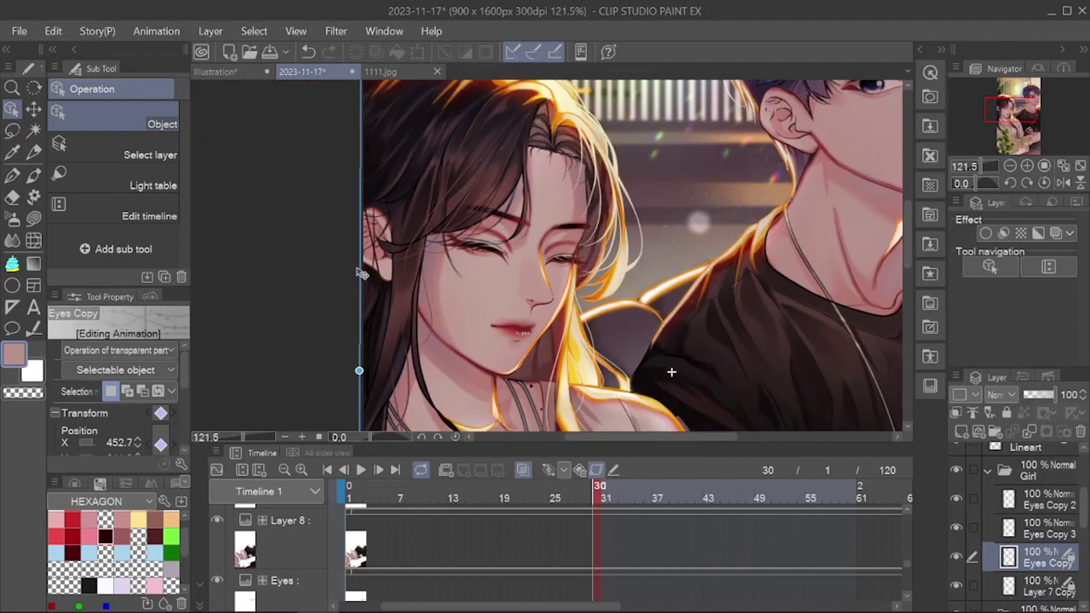
- Check what the Eyes Copy 3 and Eyes Copy 2 layers contain by toggling their visibility
left_click(956, 529)
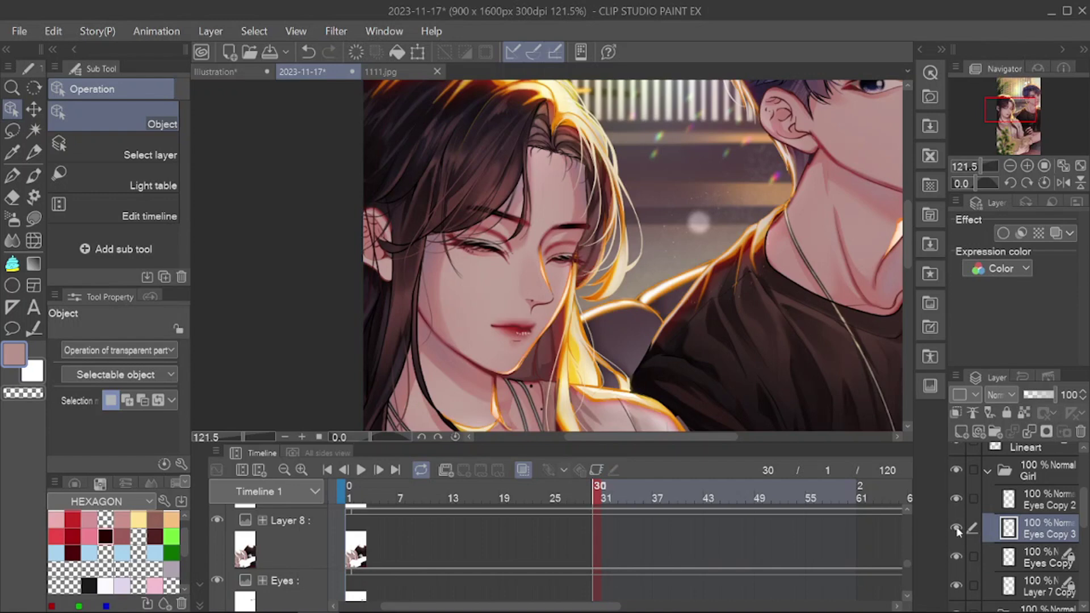
left_click(955, 497)
scroll(440, 203, "down", 2)
scroll(441, 203, "up", 2)
- Toggle the Eyes track's visibility, then compare Eyes Copy 2 shown and hidden at frame 1
scroll(576, 539, "down", 1)
left_click_drag(905, 565, 904, 566)
left_click(216, 533)
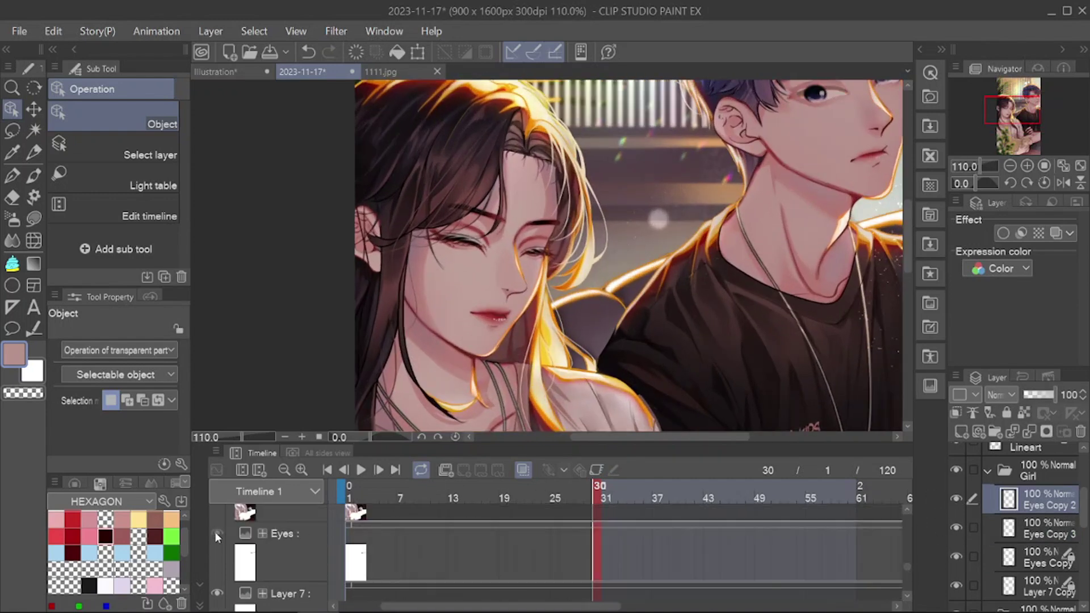
scroll(214, 568, "down", 5)
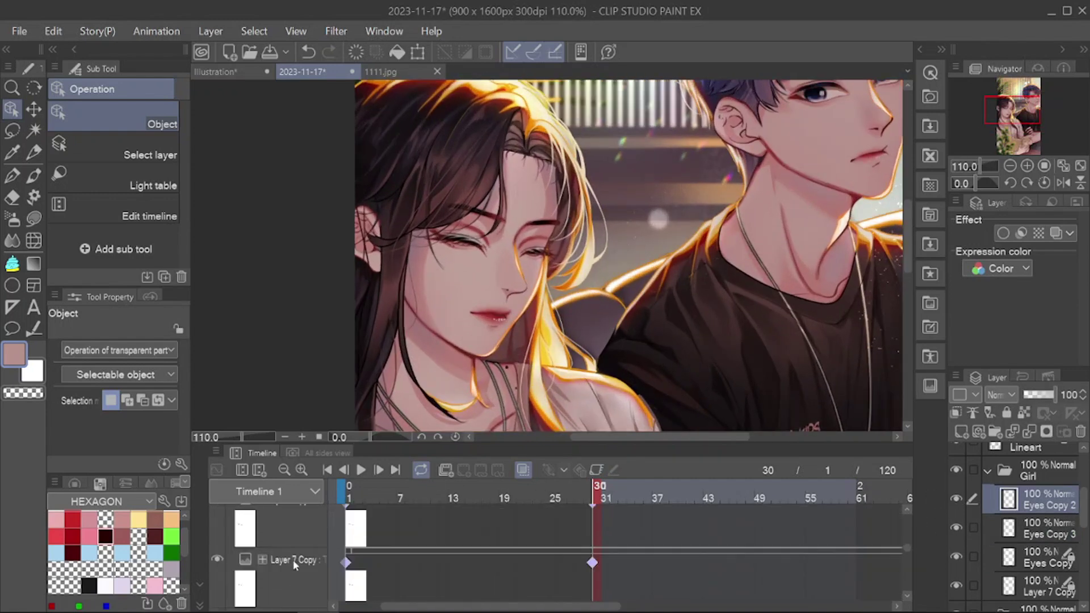
scroll(293, 560, "up", 2)
left_click(218, 545)
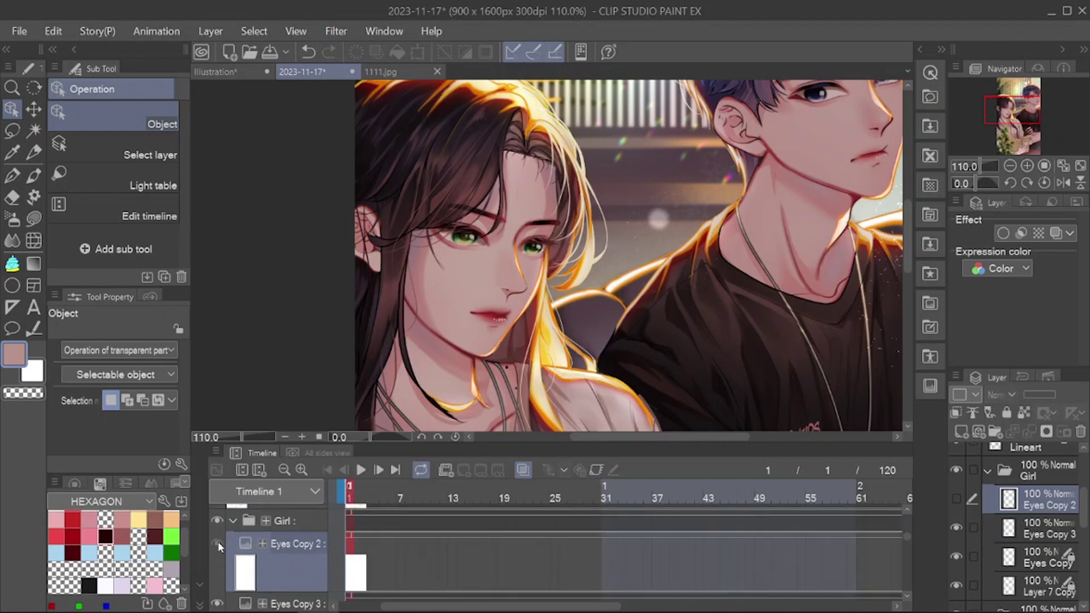
left_click(218, 545)
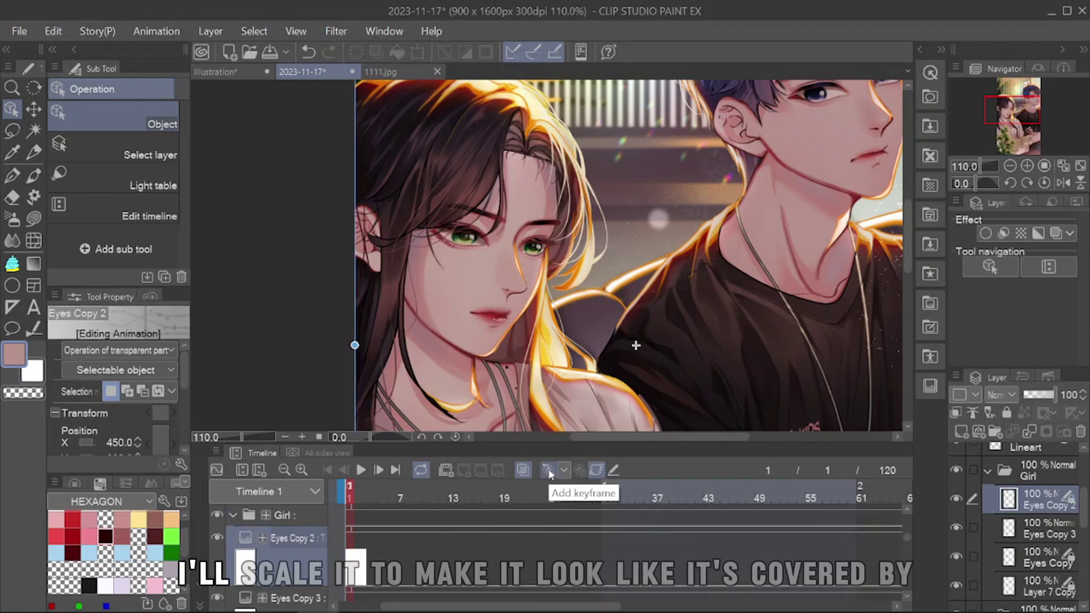
- Keyframe Eyes Copy 2 at frame 1, then squash it vertically to a height scale of 66.7 at frame 30 over the closed eyes
scroll(416, 286, "down", 6)
scroll(173, 372, "down", 3)
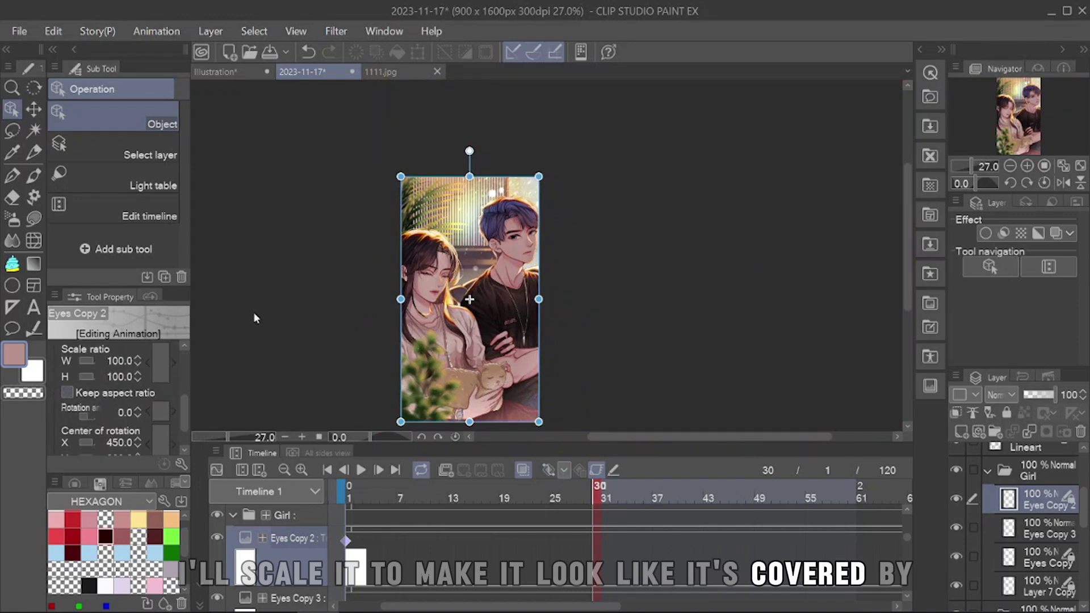
scroll(401, 291, "down", 1)
scroll(448, 229, "up", 2)
left_click_drag(464, 178, 464, 220)
scroll(464, 220, "down", 2)
left_click_drag(463, 411, 464, 385)
scroll(437, 308, "up", 8)
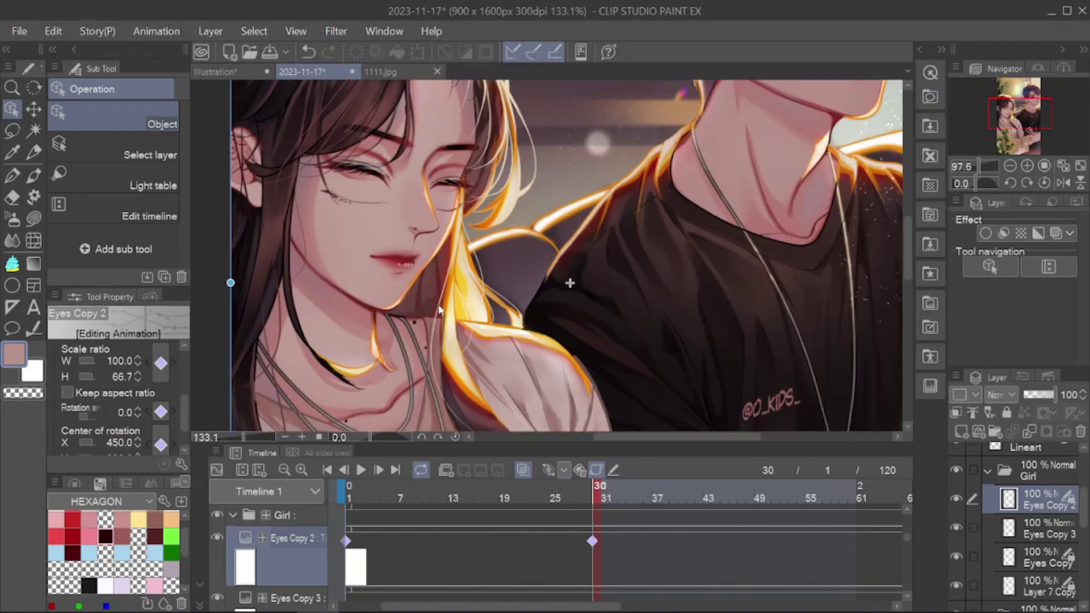
scroll(272, 297, "down", 4)
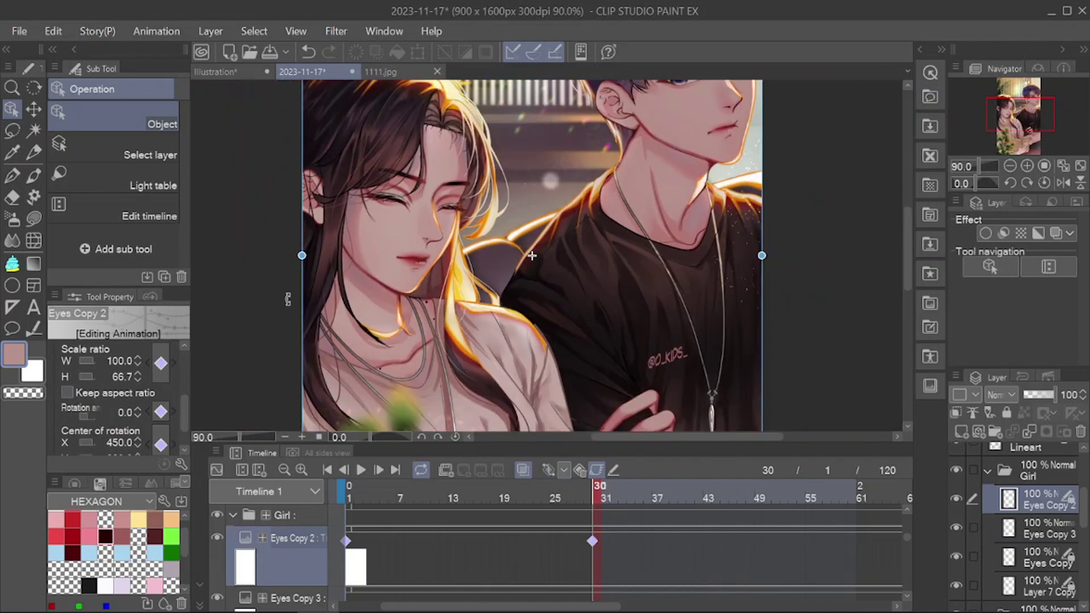
- Shift Layer 7 Copy at frame 30 to X 456.6 so it lines up with the closed eyes
left_click(1030, 590)
left_click(1015, 487)
left_click(1010, 567)
scroll(443, 236, "up", 6)
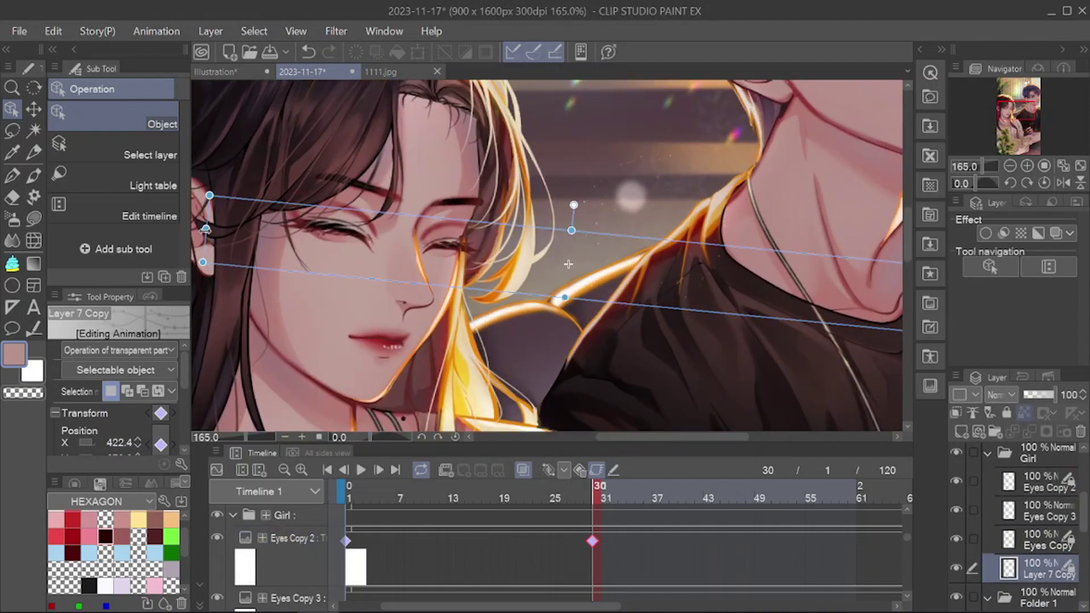
scroll(595, 241, "down", 2)
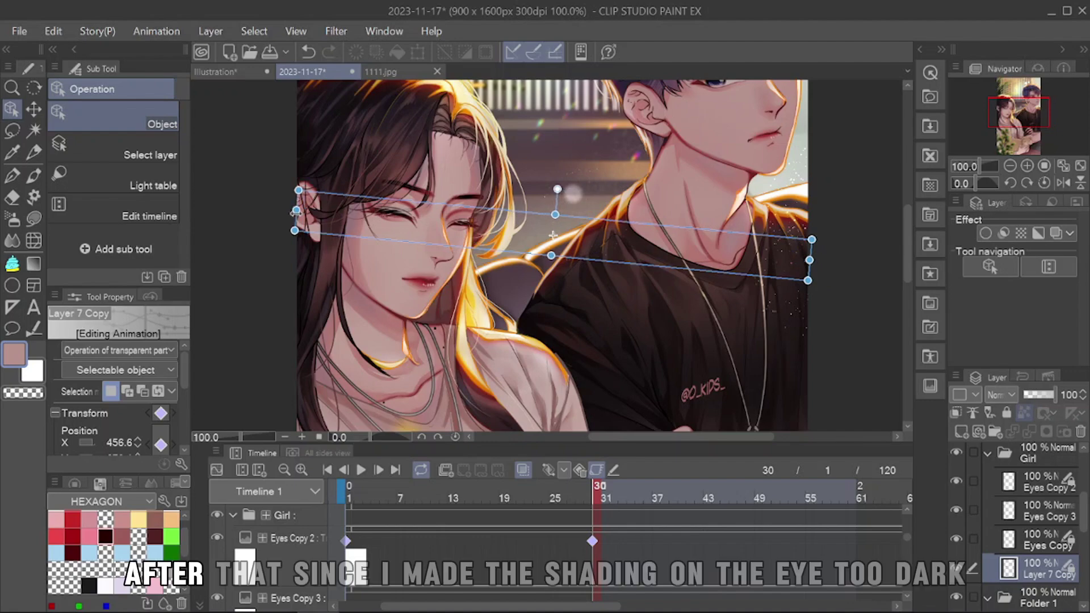
left_click(333, 178)
- Lighten the dark shading around the woman's closed eyes on Layer 6 with the Soft airbrush
scroll(380, 191, "up", 13)
scroll(999, 511, "down", 3)
left_click(1039, 510)
left_click(1024, 413)
scroll(645, 253, "up", 1)
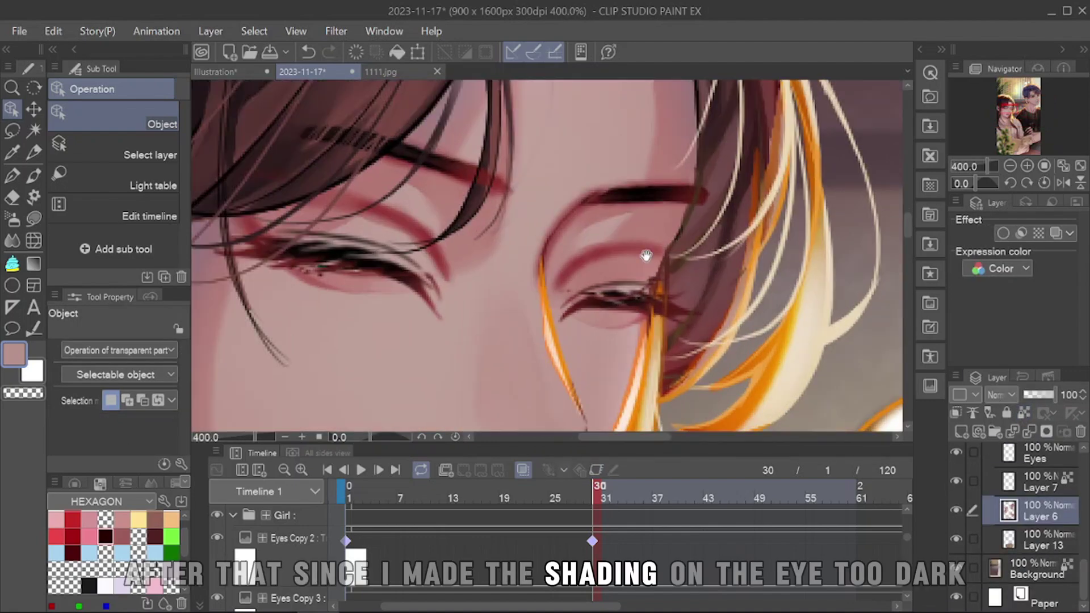
left_click_drag(645, 253, 764, 322)
right_click(411, 398)
key("b")
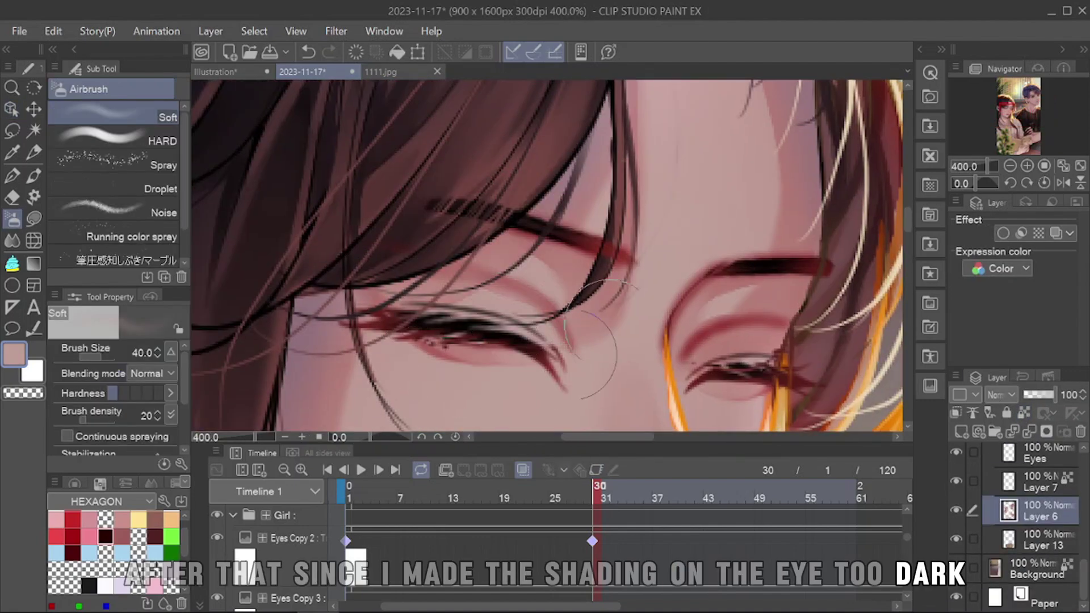
scroll(590, 341, "down", 6)
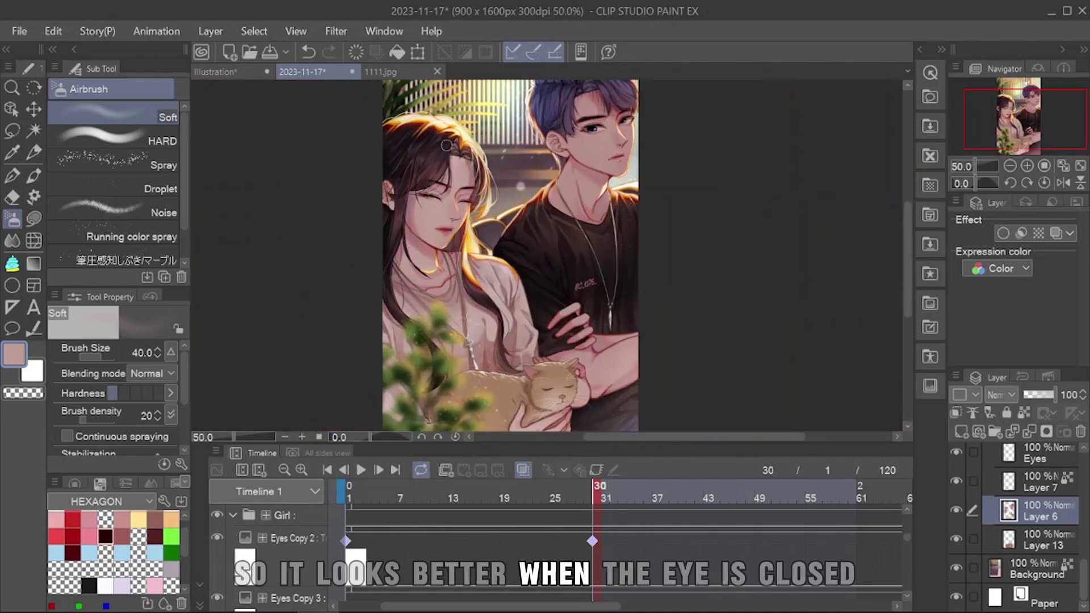
scroll(448, 238, "up", 4)
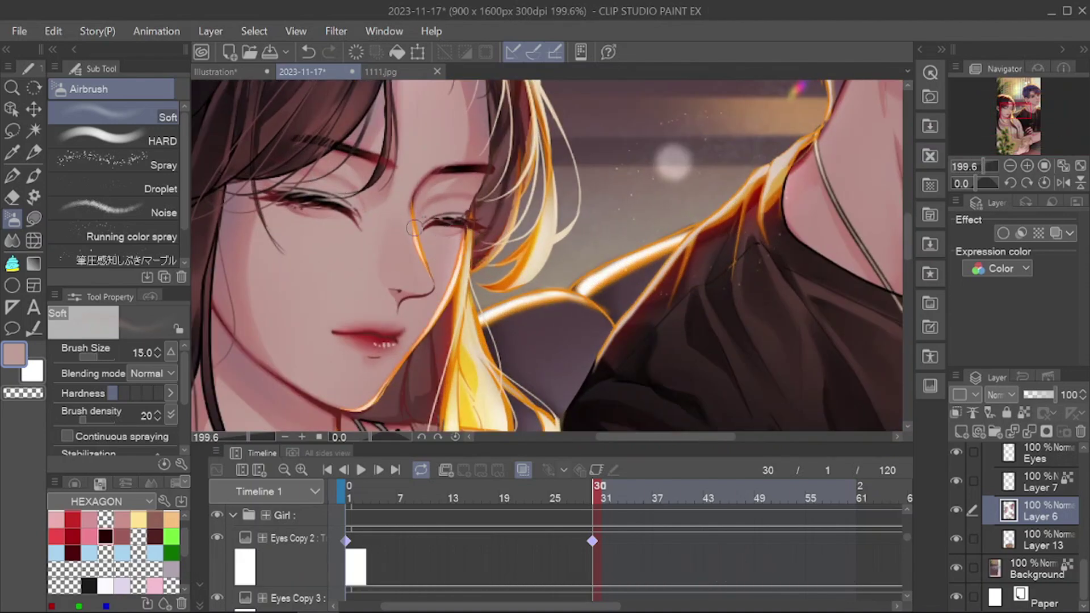
- Play back the eye-closing animation and check it with the whole illustration in view
scroll(437, 196, "down", 2)
left_click(360, 471)
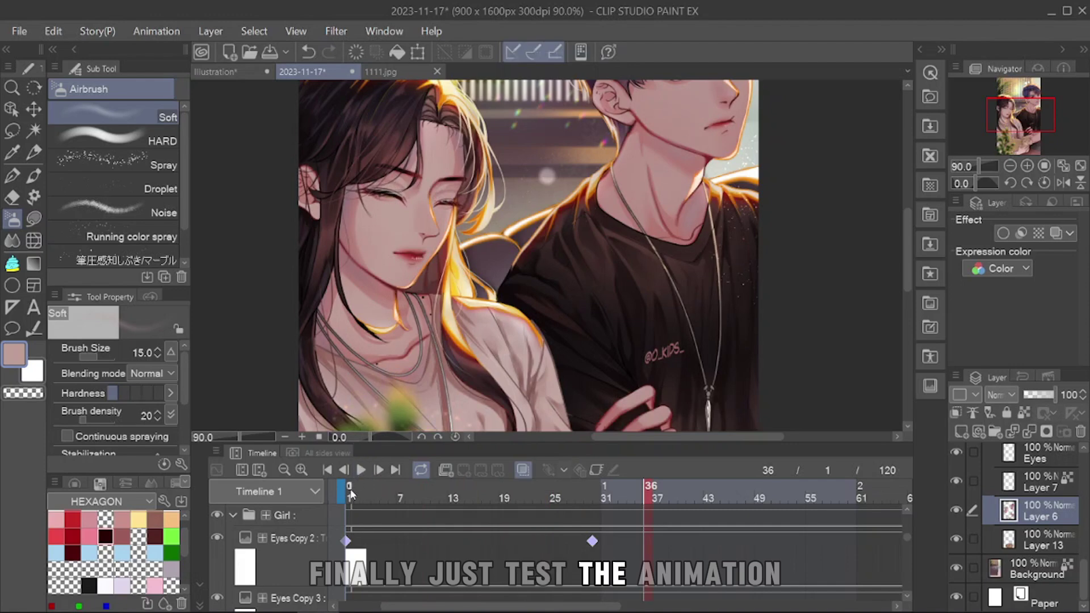
left_click(362, 470)
key("ctrl+0")
scroll(906, 544, "down", 1)
- Copy the Eyes Copy 2 keyframes so frame 1 repeats at frame 61 and frame 30 repeats at frame 45
left_click(591, 529)
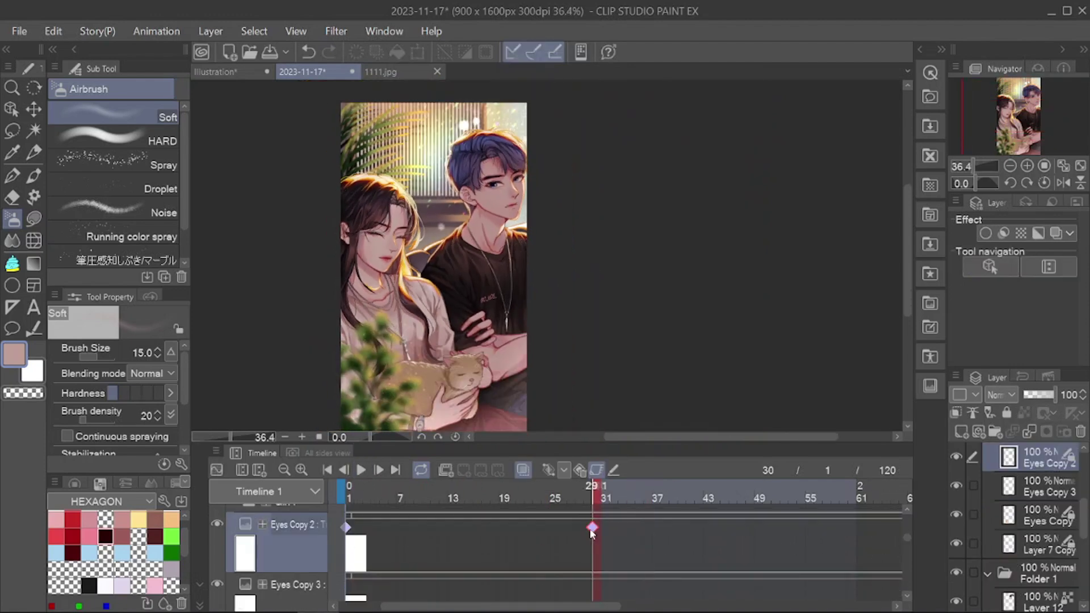
right_click(347, 529)
left_click(386, 276)
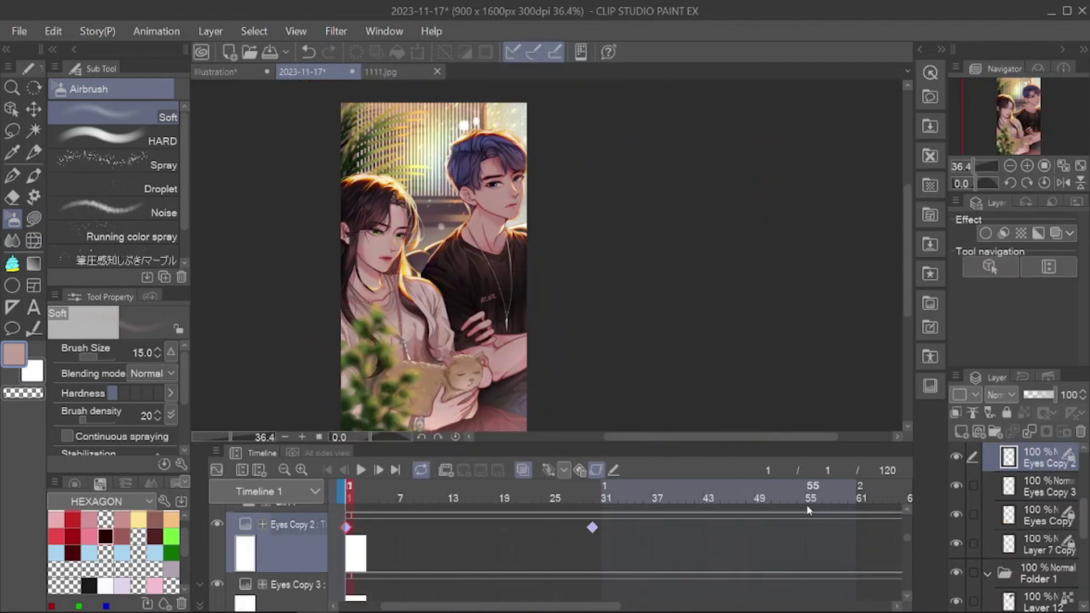
right_click(855, 537)
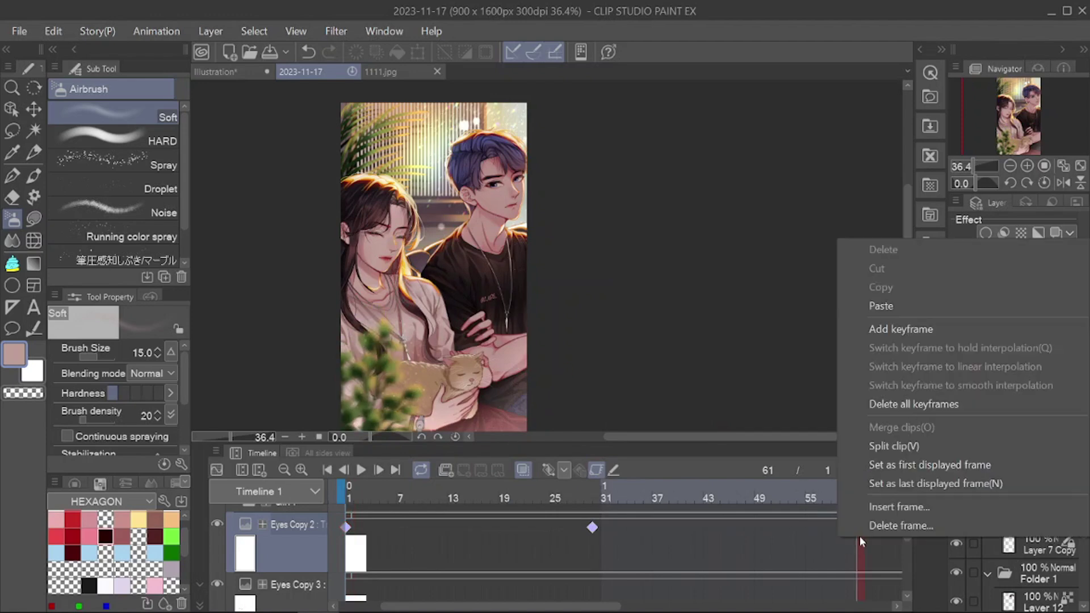
left_click(865, 304)
right_click(593, 529)
left_click(630, 279)
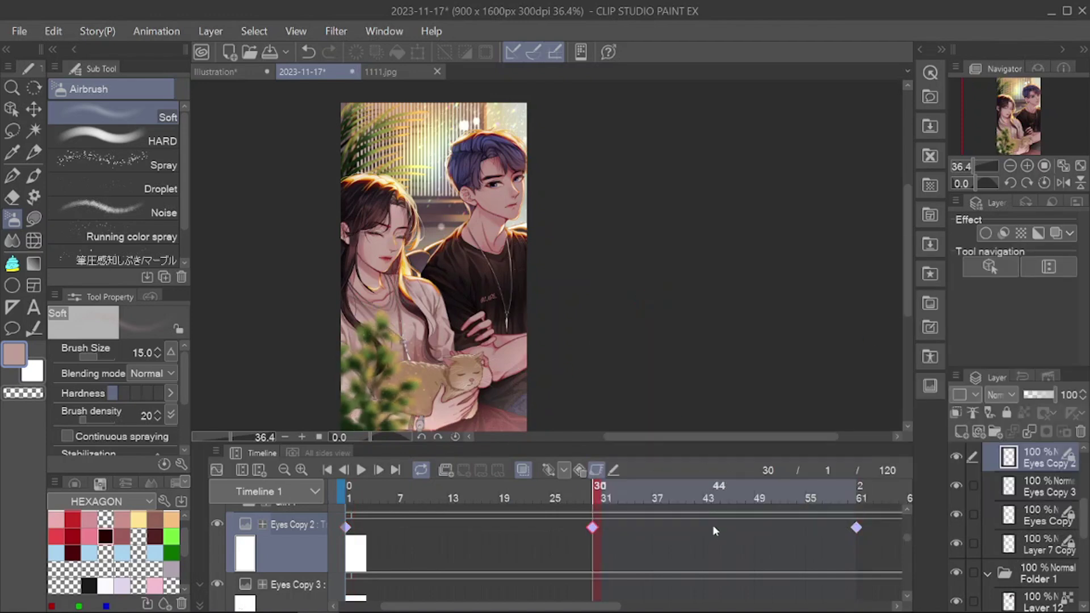
right_click(724, 515)
left_click_drag(735, 574, 735, 545)
- Duplicate the Eyes Copy track's frame 1 keyframe at frame 61 and its frame 30 keyframe at frame 45
right_click(358, 556)
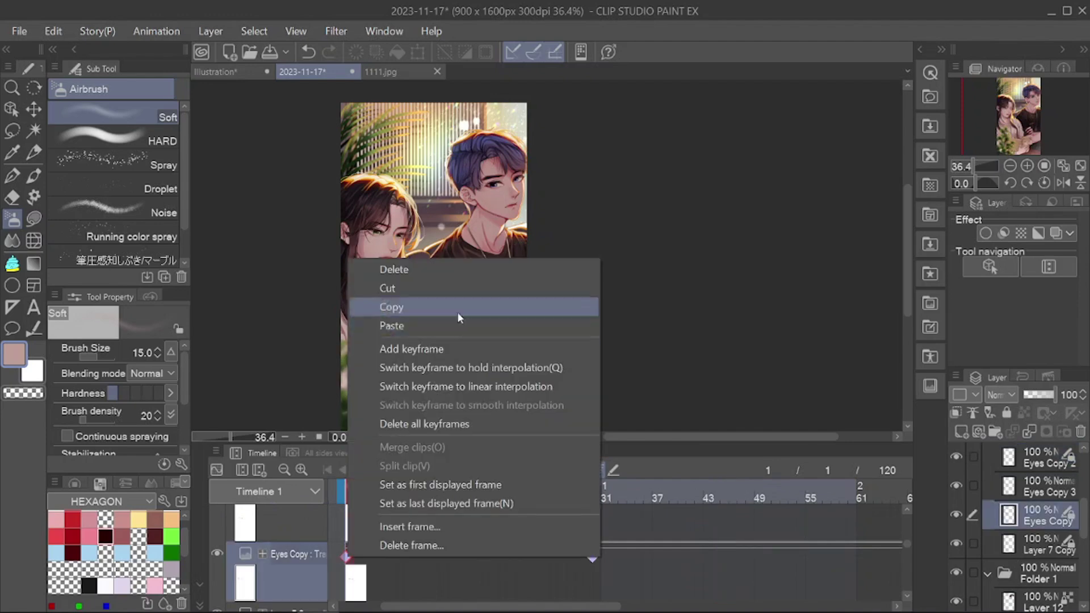
left_click(457, 312)
right_click(858, 555)
left_click(871, 324)
right_click(592, 556)
left_click(689, 308)
right_click(724, 561)
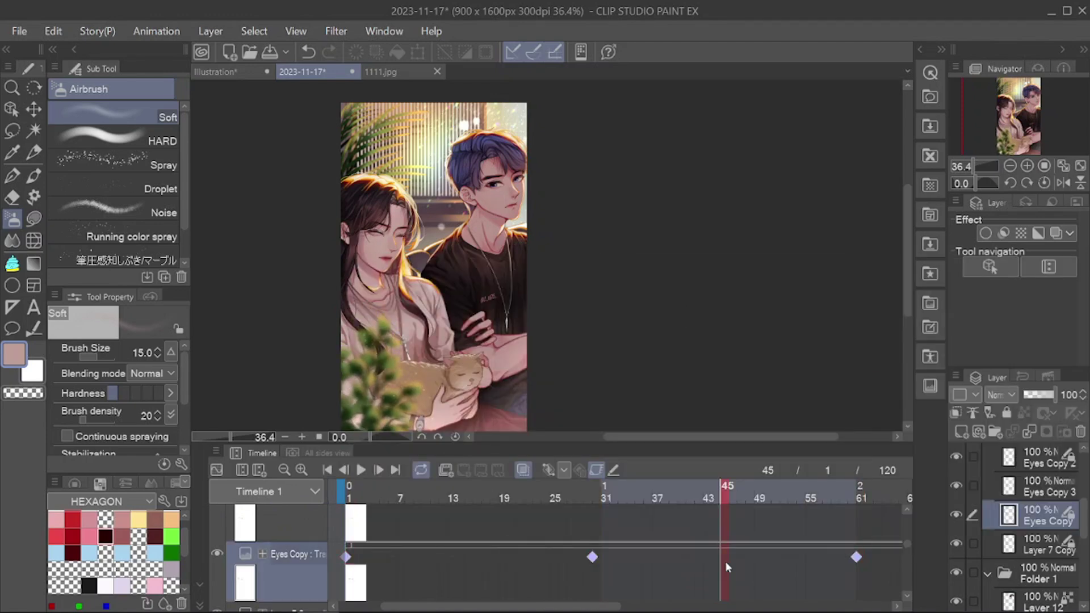
left_click(755, 331)
- Repeat Layer 7 Copy's first keyframe at frame 61 and its frame 30 keyframe at frame 45
scroll(761, 563, "down", 2)
left_click(346, 532)
right_click(855, 531)
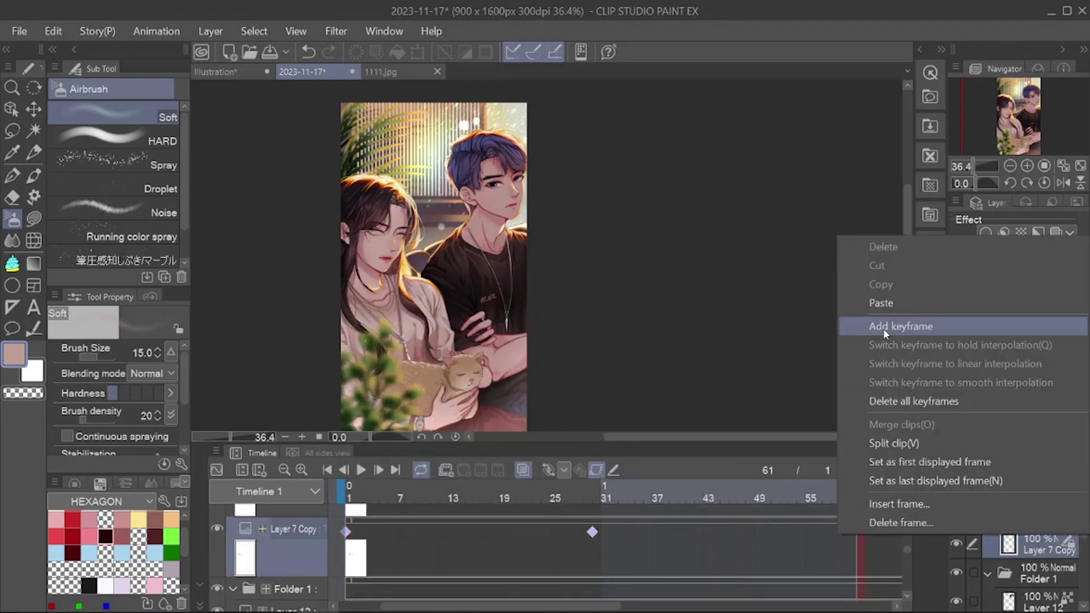
left_click(877, 304)
right_click(592, 532)
left_click(630, 283)
right_click(723, 532)
left_click(749, 327)
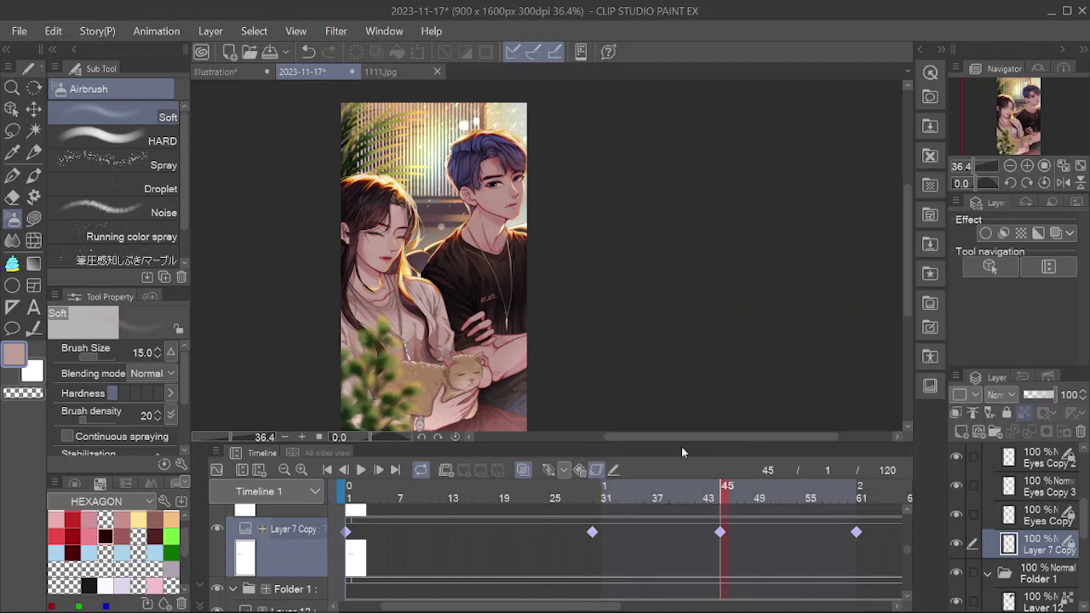
- Play the timeline to check the woman's full blink from open to closed and back
left_click(361, 470)
left_click_drag(352, 263, 357, 227)
scroll(353, 227, "down", 3)
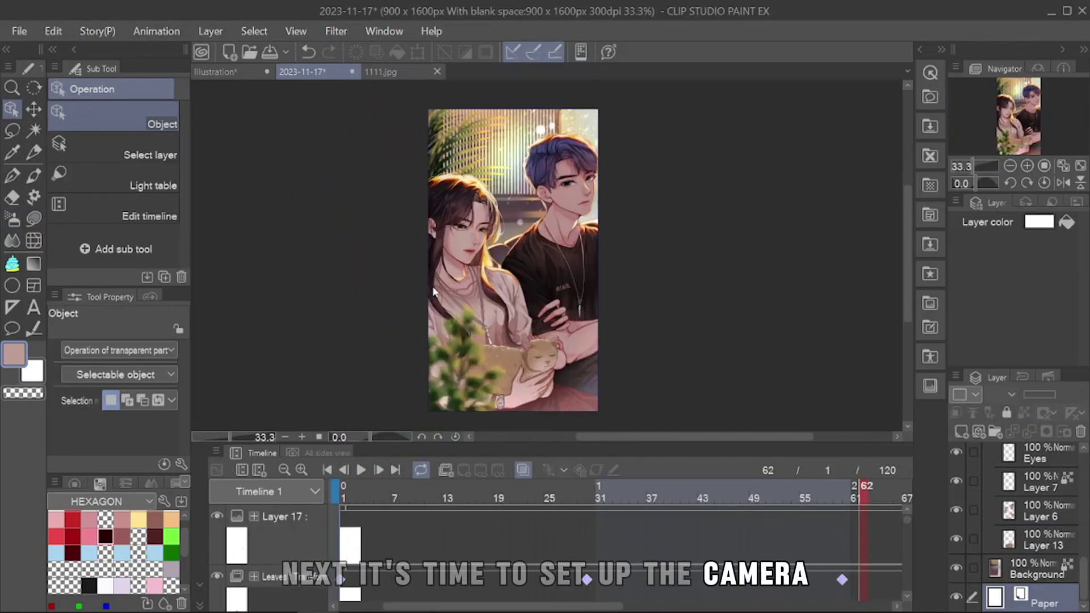
- Add a 2D camera folder and move all the illustration layers except Paper into it
left_click(145, 32)
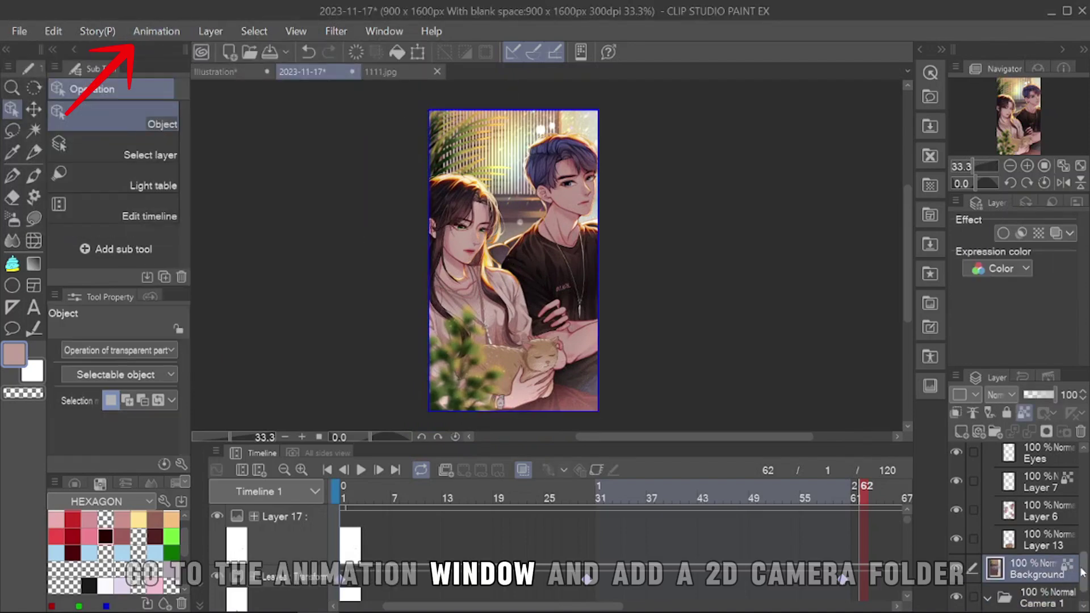
scroll(1084, 468, "up", 10)
left_click_drag(1083, 468, 1083, 582)
left_click_drag(1044, 546, 1039, 573)
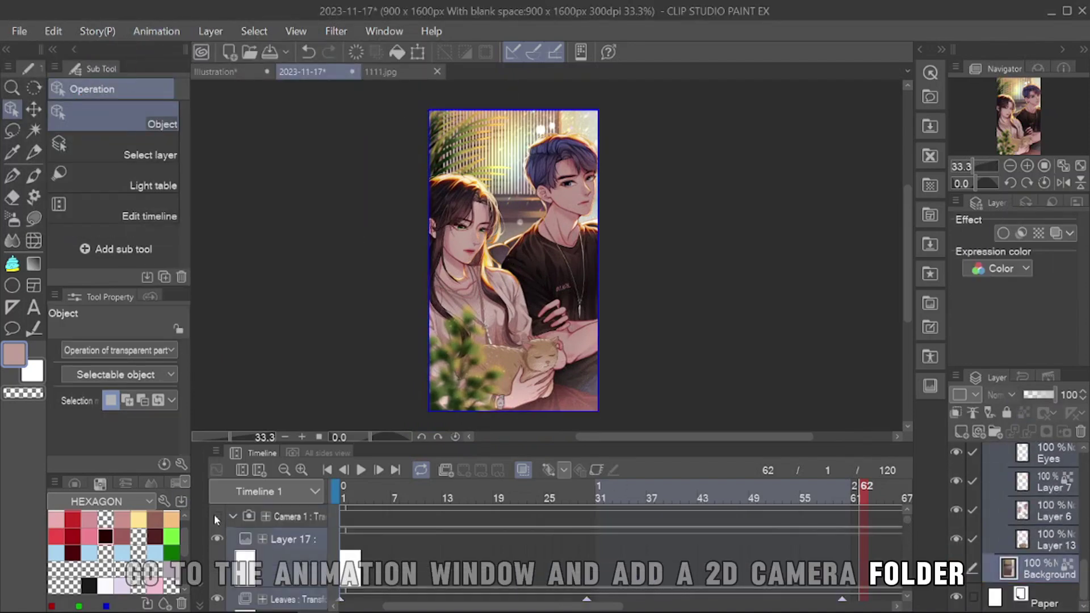
- Keyframe Camera 1 to zoom out from a tilted close-up of the leaves at frame 1 to an upright, wider view at frame 120
left_click(577, 163)
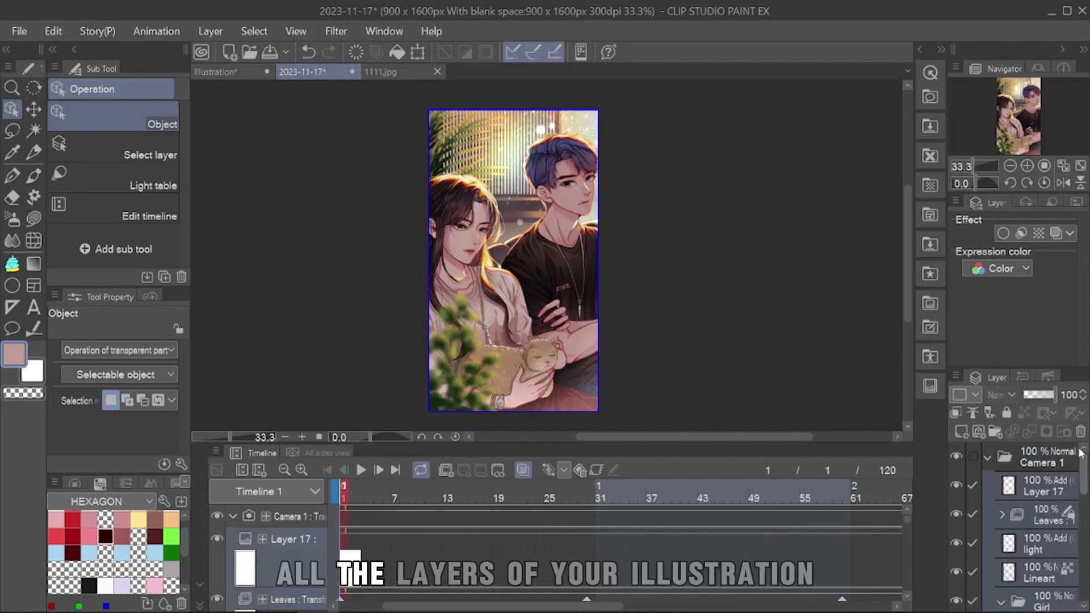
left_click_drag(505, 360, 515, 352)
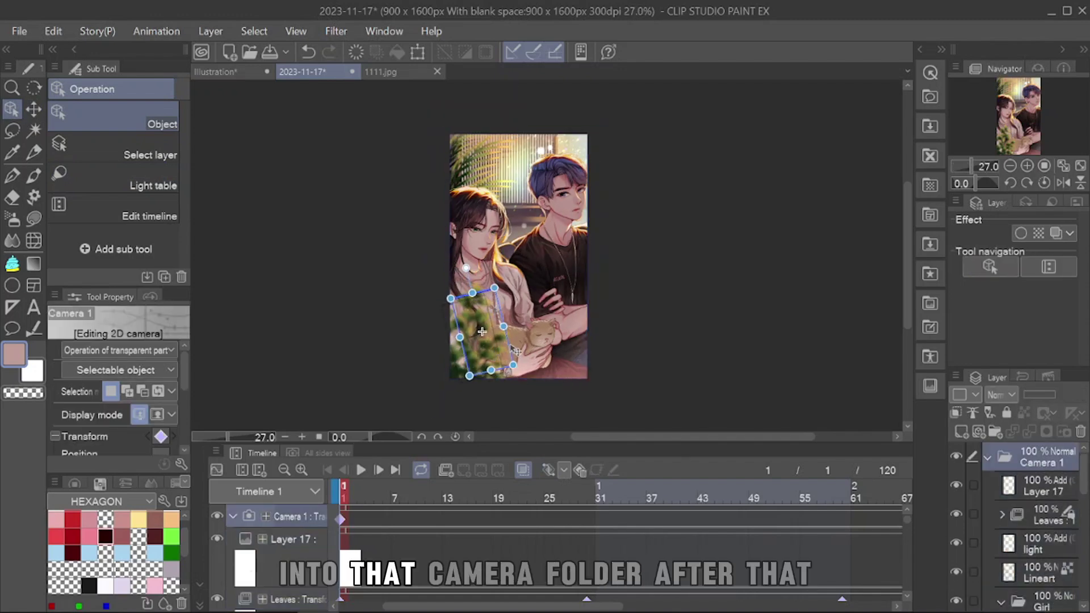
left_click_drag(548, 607, 817, 608)
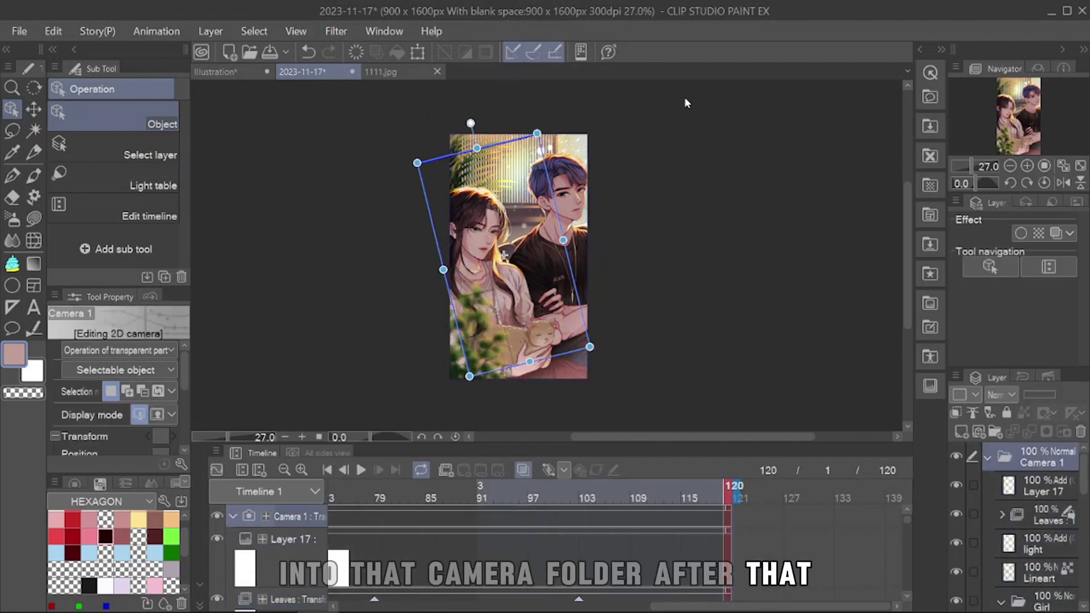
left_click_drag(470, 123, 511, 122)
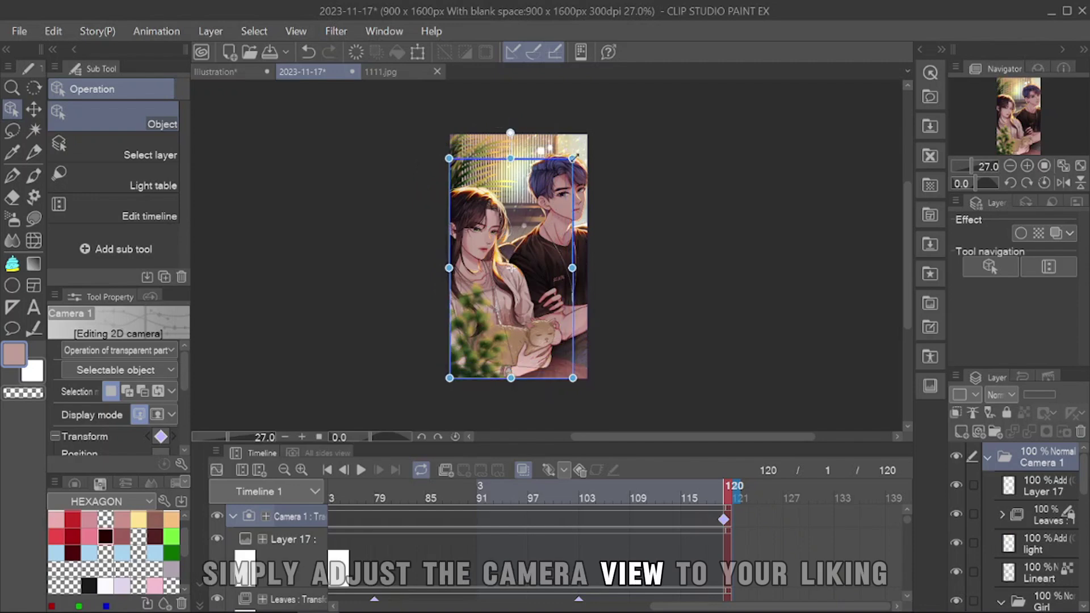
- Preview the camera zoom-out and reduce the tilt of the close-up camera frame at frame 1
left_click(361, 470)
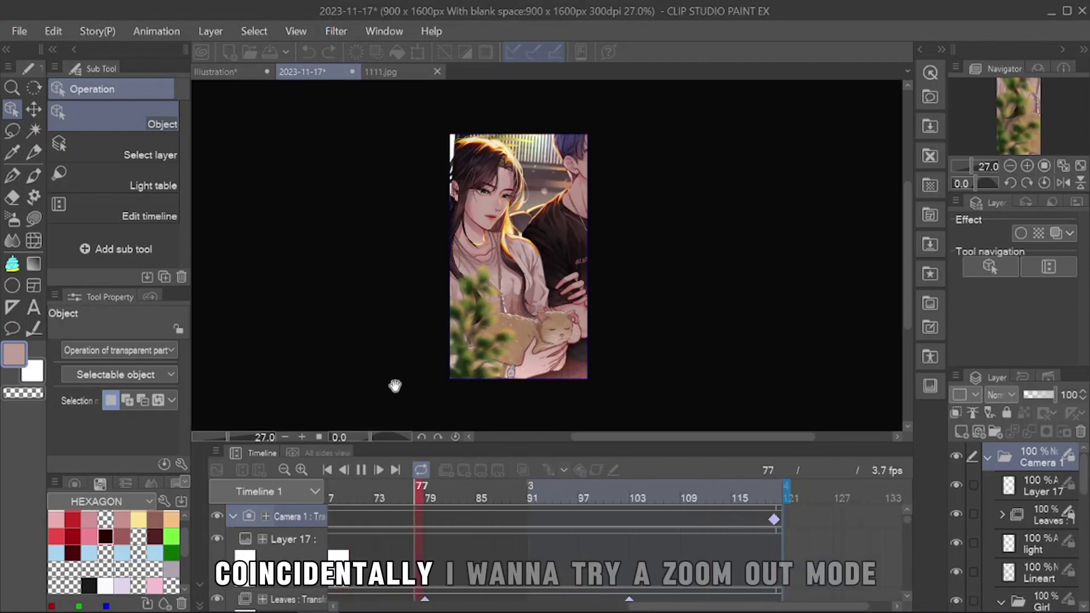
left_click(362, 470)
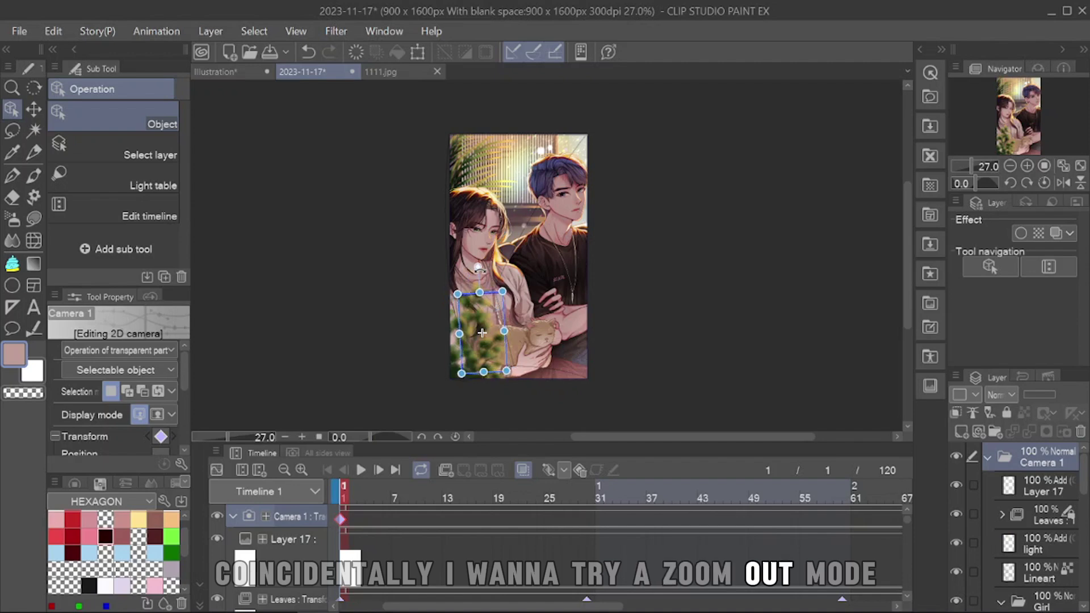
left_click(361, 470)
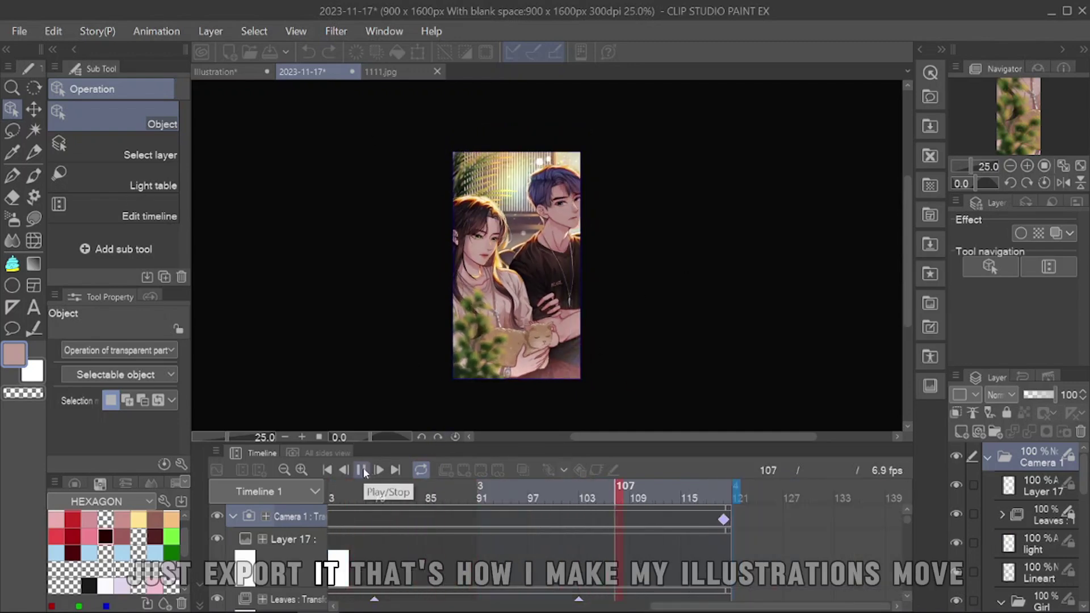
left_click(370, 314)
- Export the animation as an AVI movie named zz in the 2024 folder
left_click(19, 30)
mouse_move(229, 244)
left_click(391, 321)
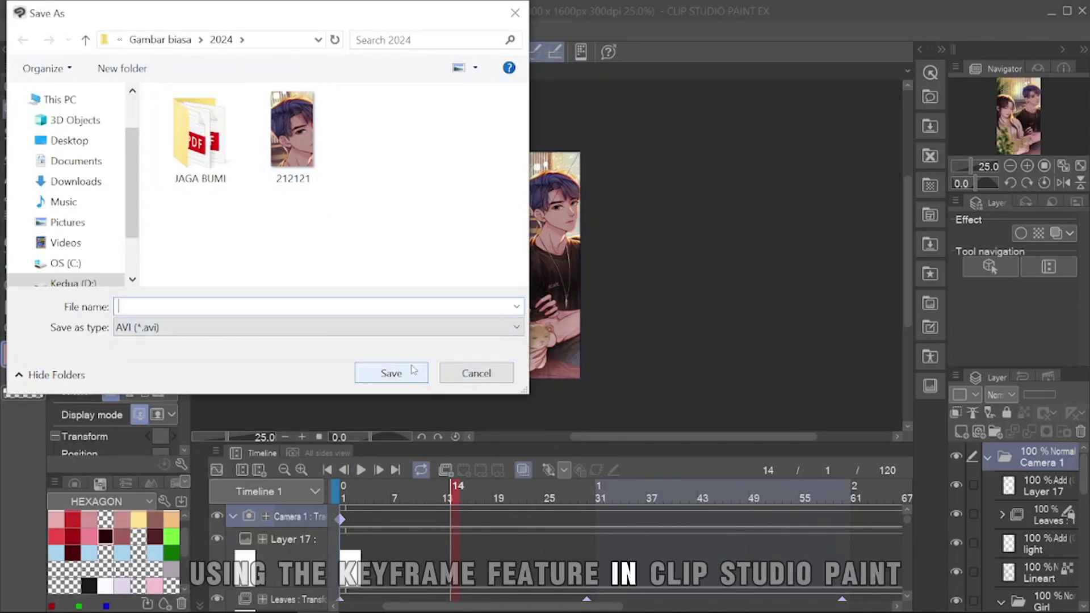
type("zz")
left_click(386, 375)
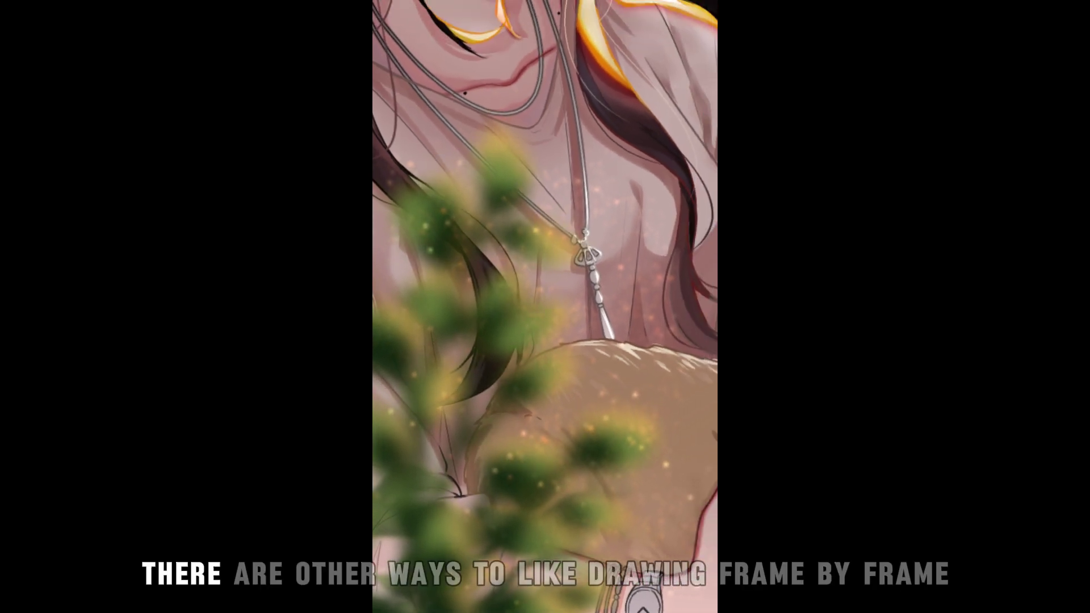